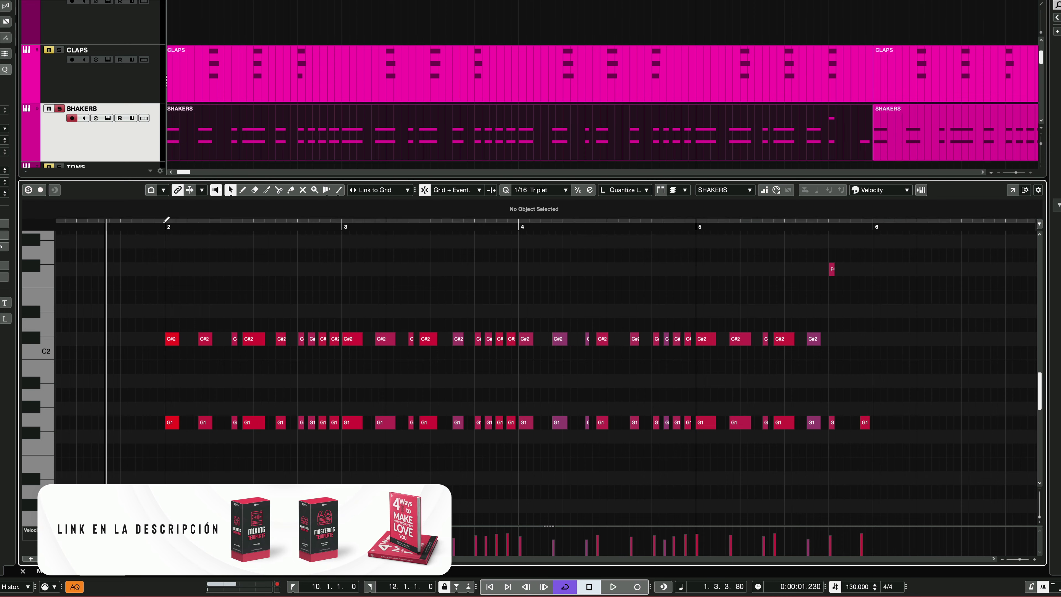
Step: Examine the SHAKERS note pattern across bars 2 to 6 in the key editor
left_click_drag(164, 221, 163, 227)
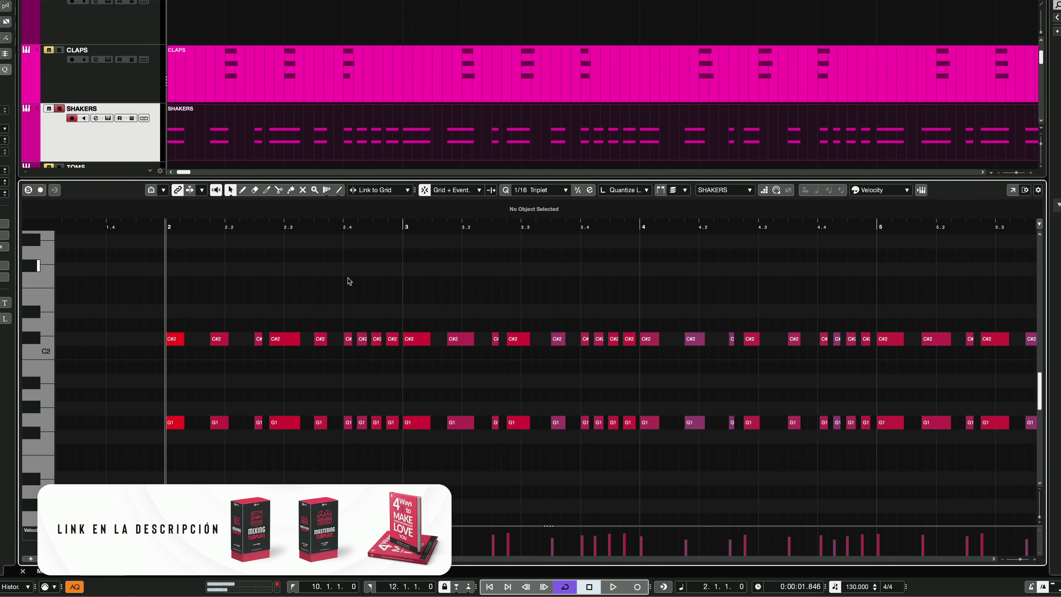
scroll(411, 322, "right", 3)
scroll(411, 323, "left", 2)
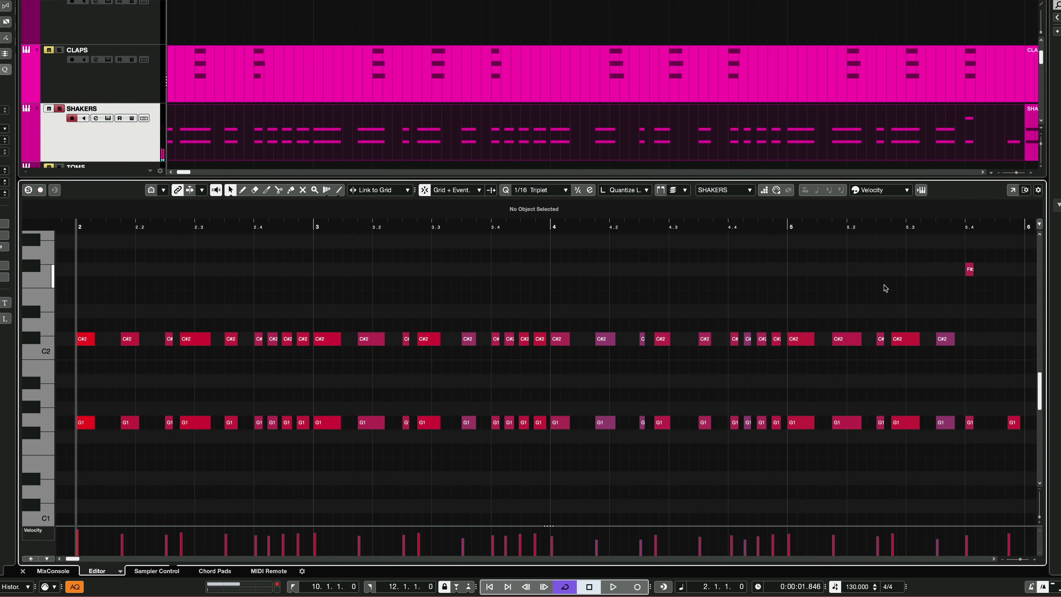
scroll(158, 141, "up", 5)
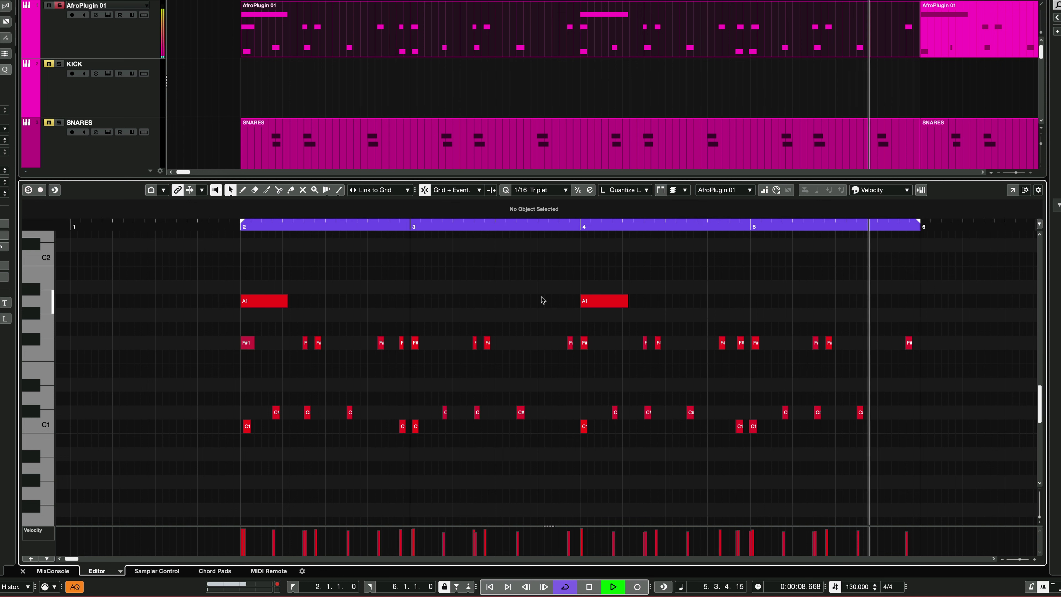
Step: Play the looped AfroPlugin 01 pattern from bar 2 with the SHAKERS and CLAPS tracks soloed alongside it
scroll(563, 85, "down", 2)
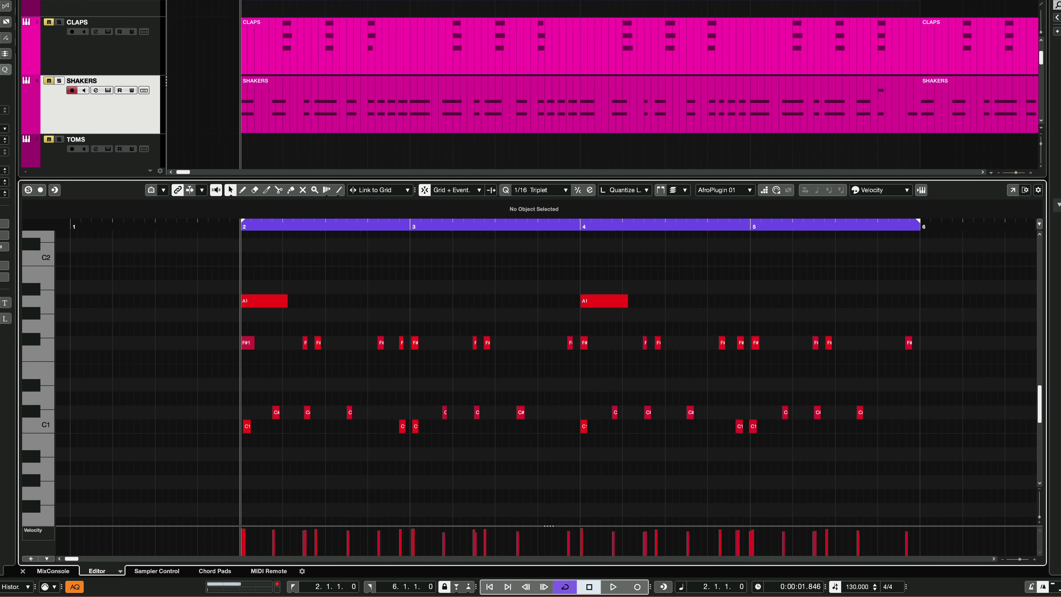
key("space")
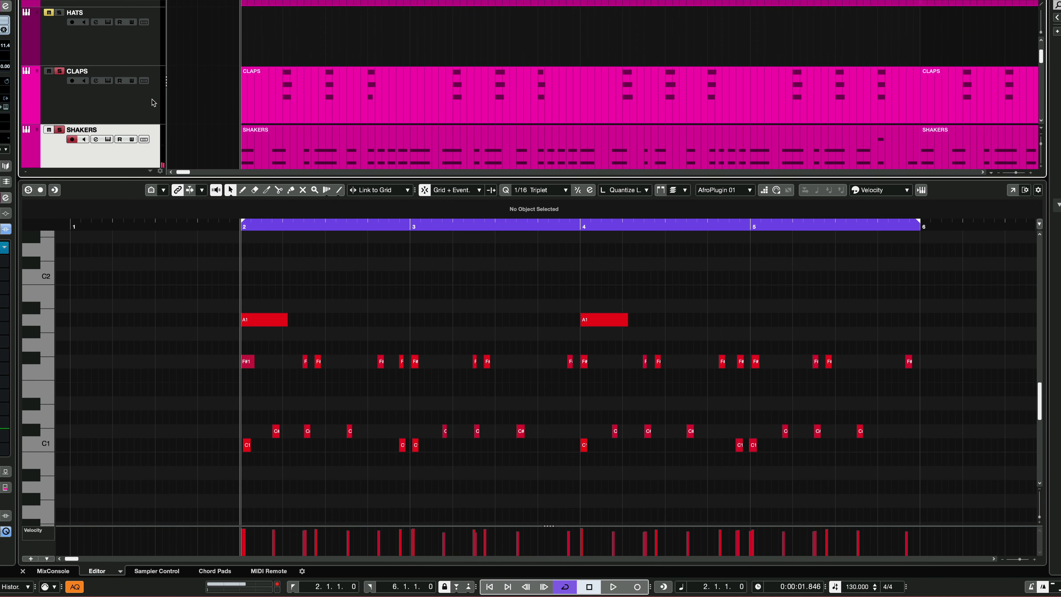
scroll(154, 103, "down", 1)
key("space")
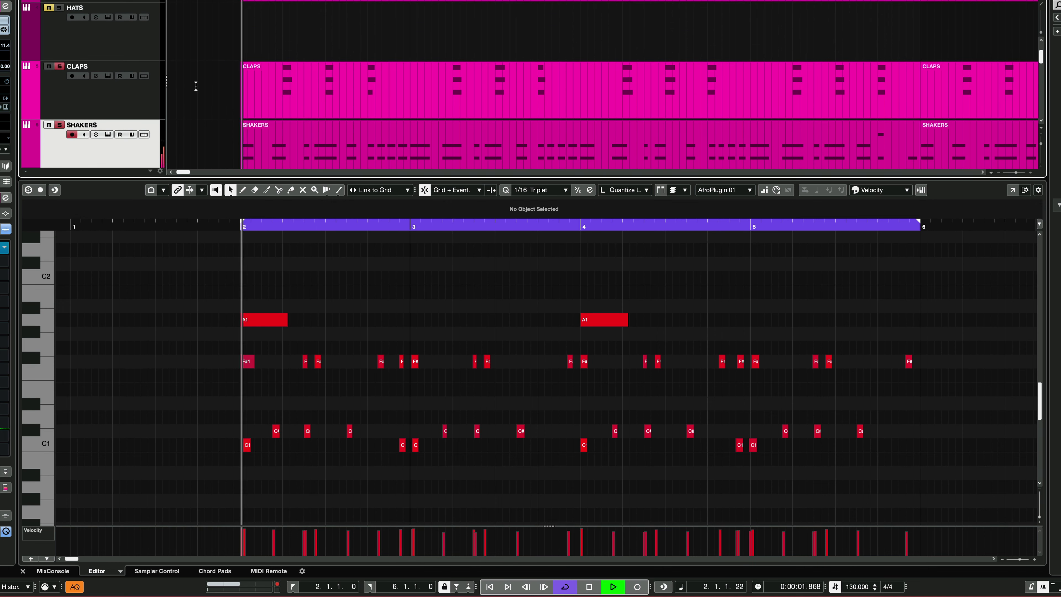
left_click(249, 100)
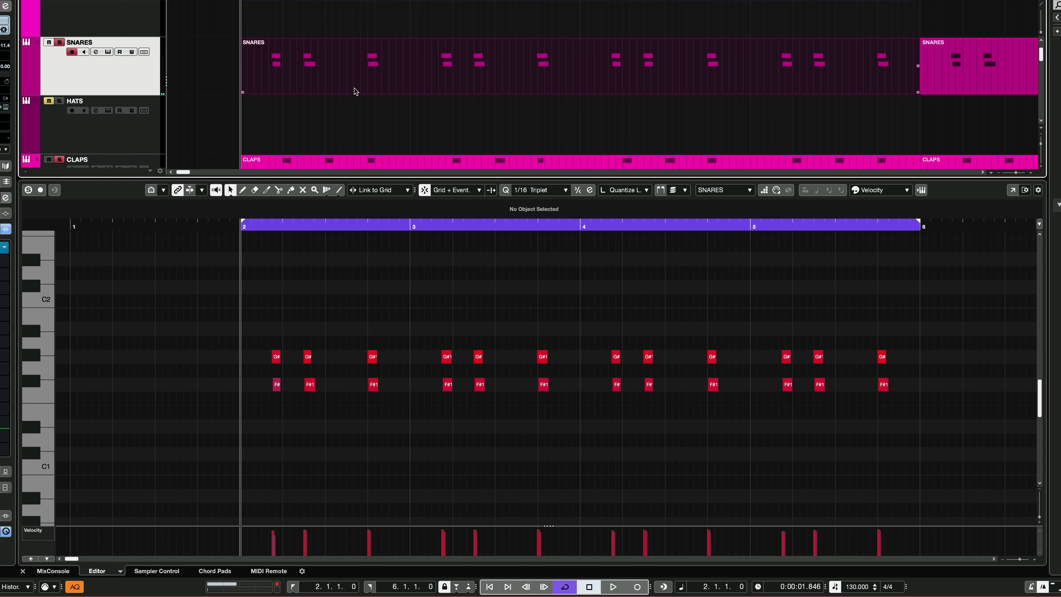
Step: Audition the SNARES pattern over the bar 2 to 6 loop with the other percussion tracks, and stop playback
key("space")
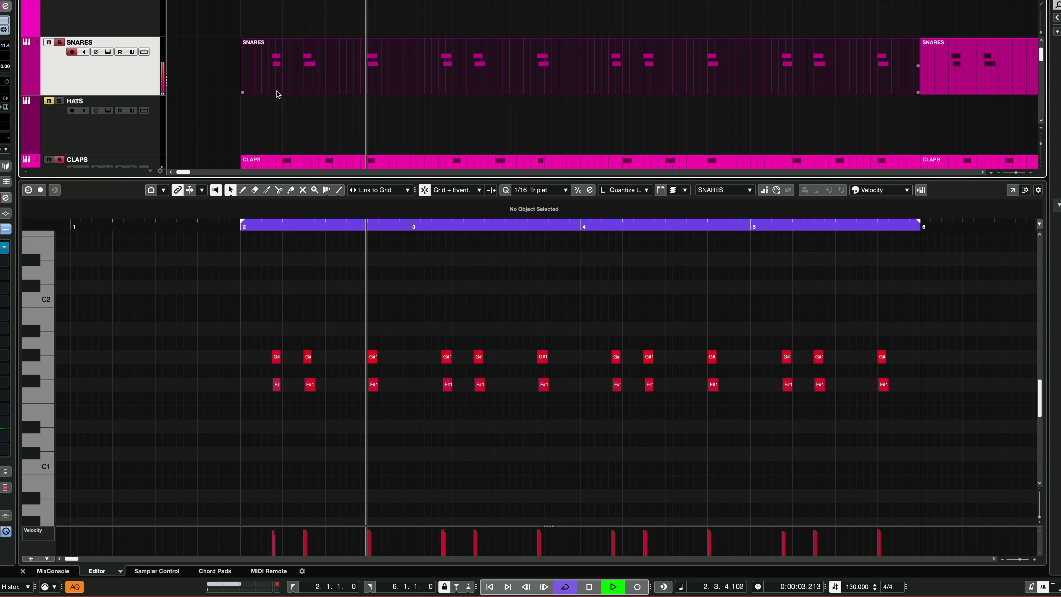
scroll(147, 82, "up", 1)
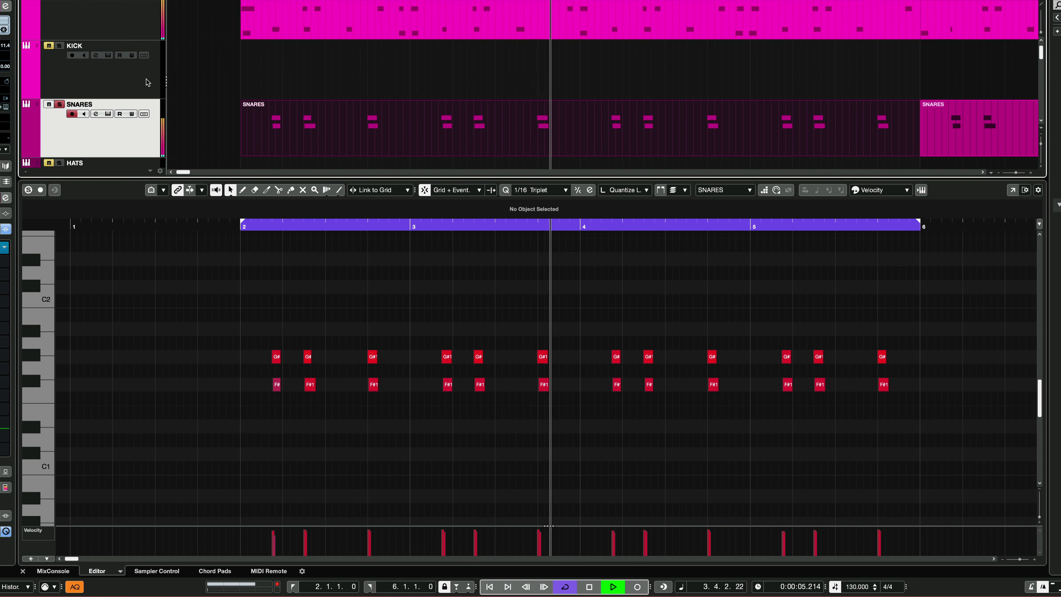
scroll(147, 82, "down", 1)
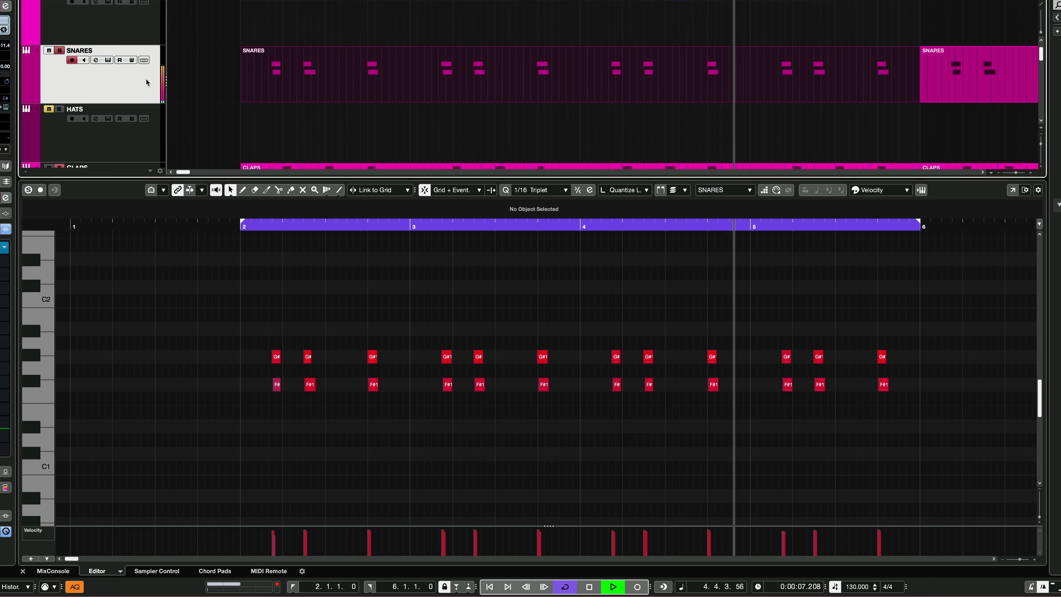
key("space")
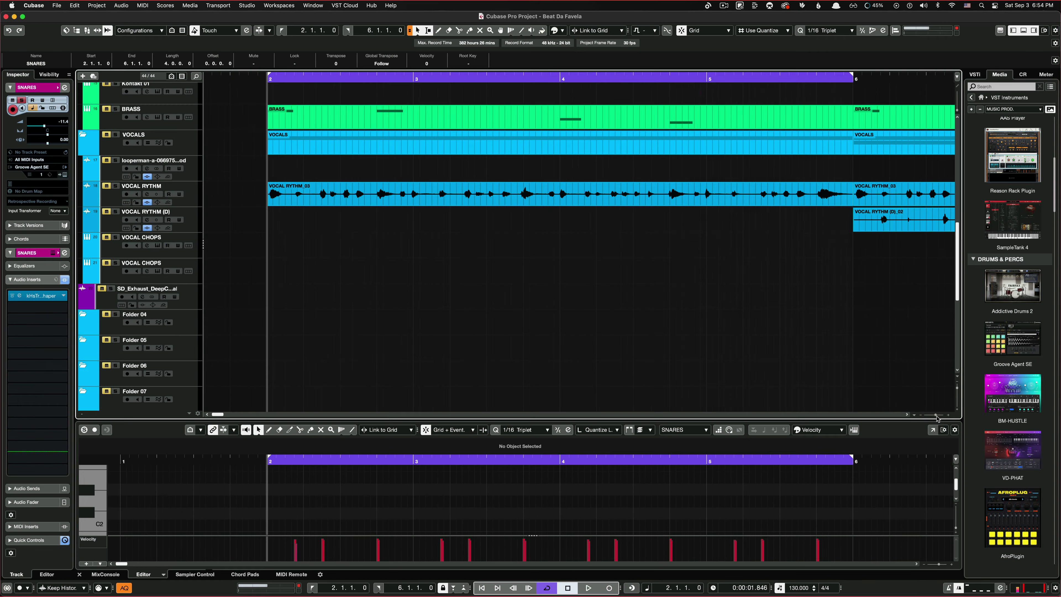
Step: Show the whole arrangement's opening bars and set the loop range around both AfroPlugin 01 events, bars 2 to 10
left_click_drag(937, 418, 935, 417)
scroll(419, 336, "up", 10)
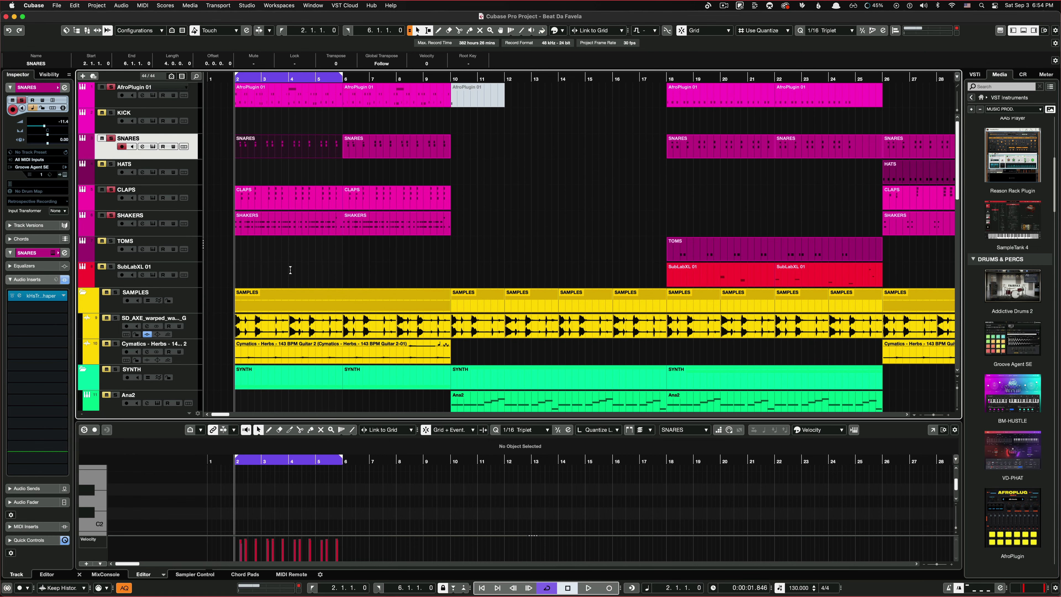
left_click_drag(261, 127, 411, 105)
key("p")
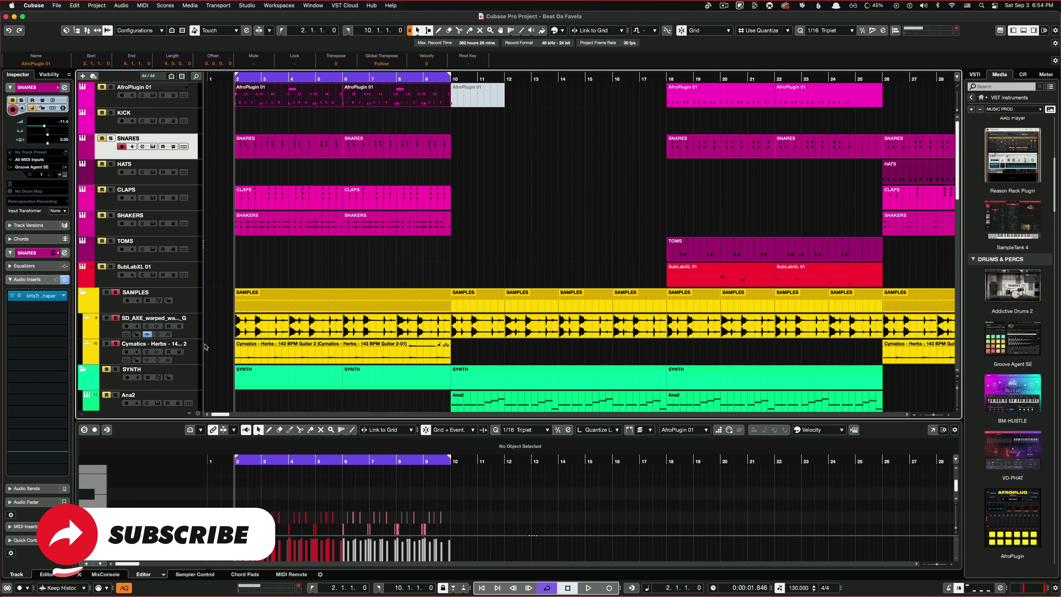
Step: Audition the soloed SAMPLES folder with its SD_AXE loop and Cymatics guitar tracks over bars 2 to 10
left_click(189, 327)
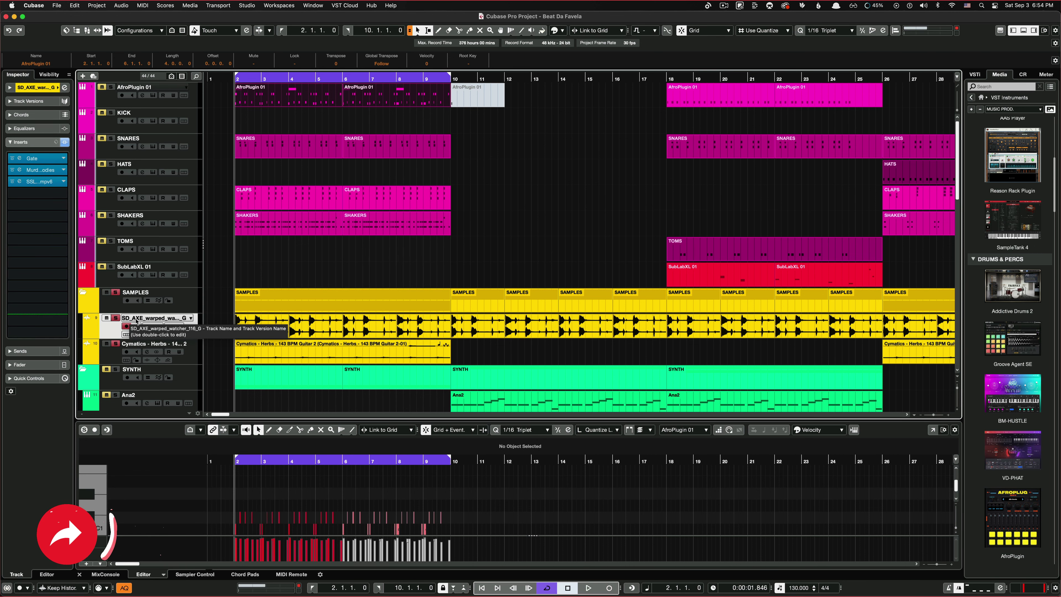
left_click(192, 360)
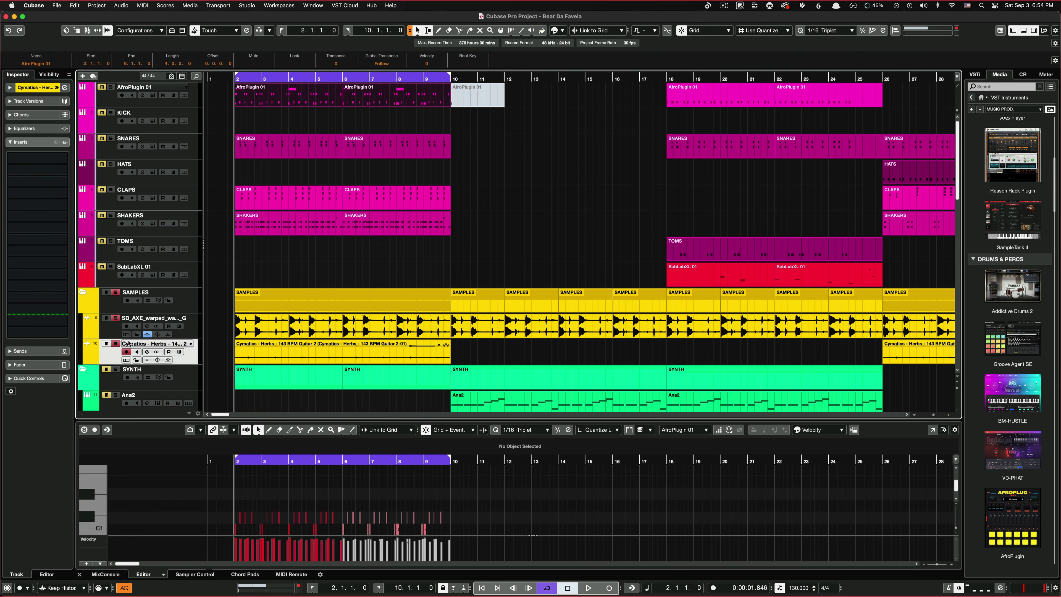
left_click(190, 307)
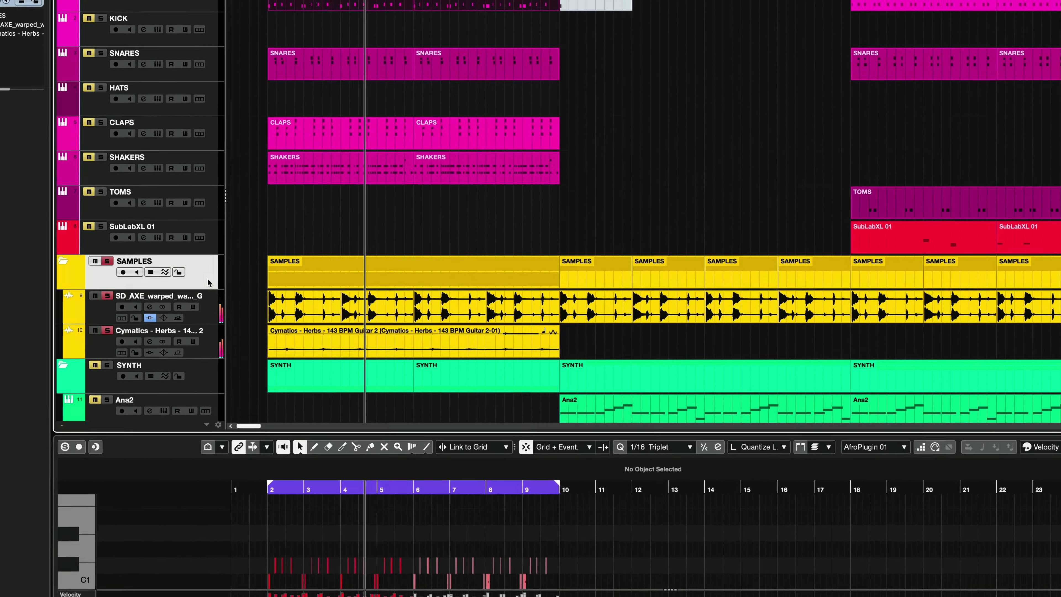
left_click(205, 323)
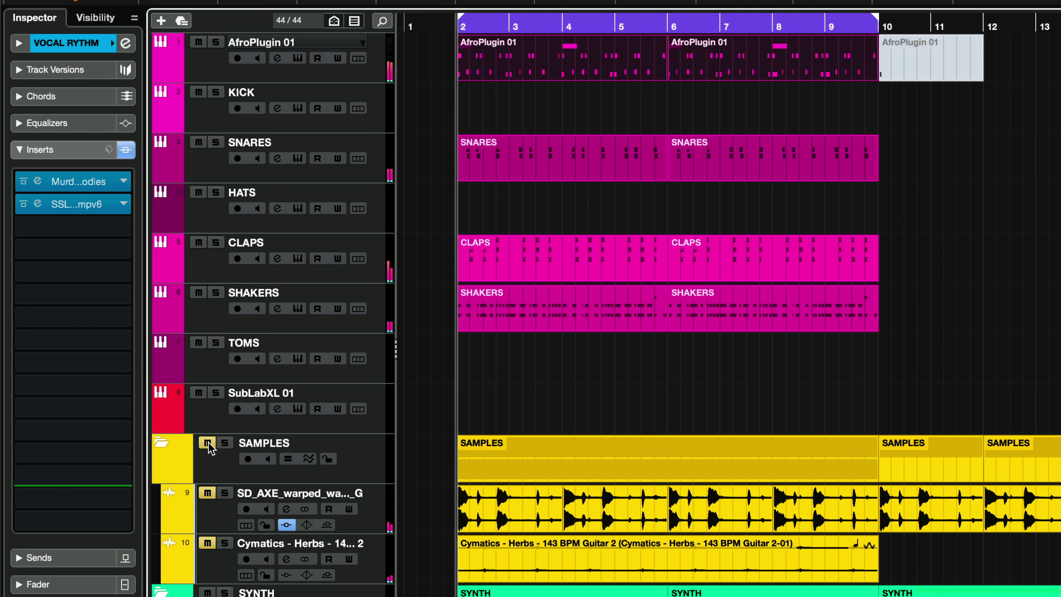
Step: Review the track list down to the VOCALS folder and play the looped VOCAL RYTHM part, stopping it at the end
scroll(760, 384, "down", 15)
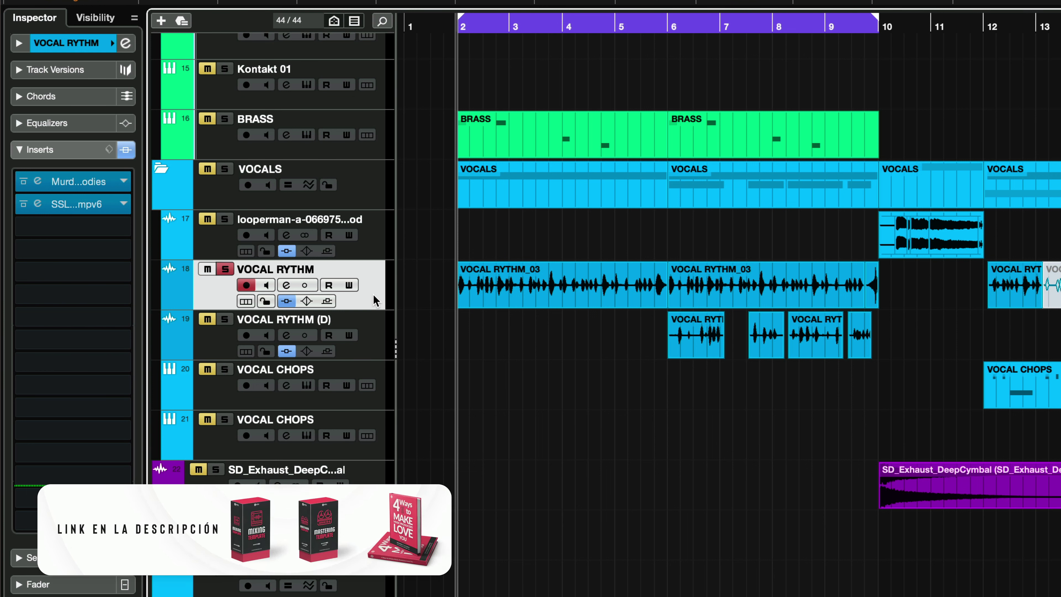
scroll(378, 308, "up", 15)
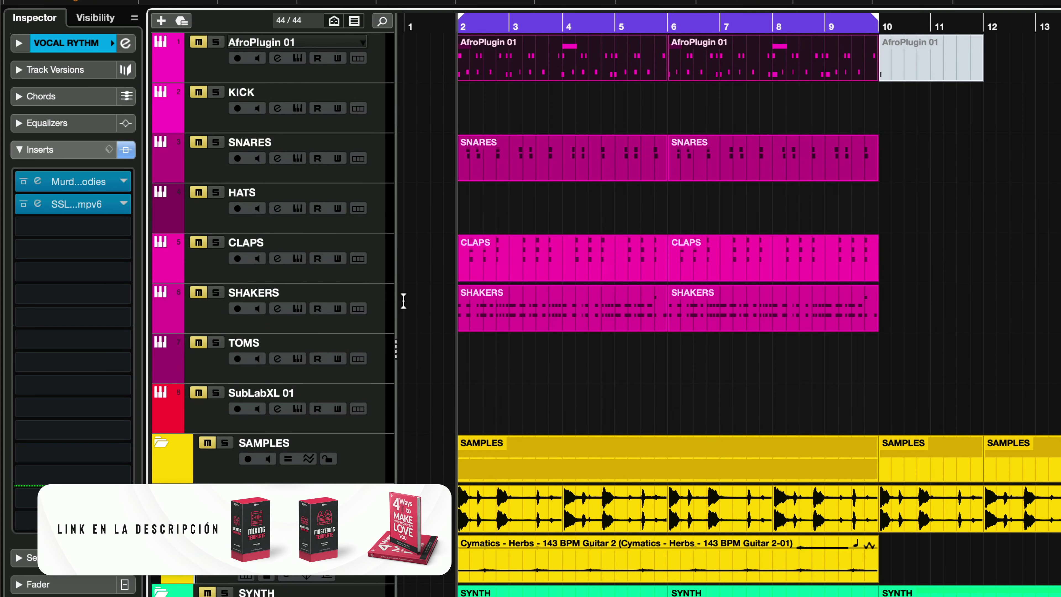
scroll(403, 300, "down", 20)
scroll(437, 323, "up", 12)
key("space")
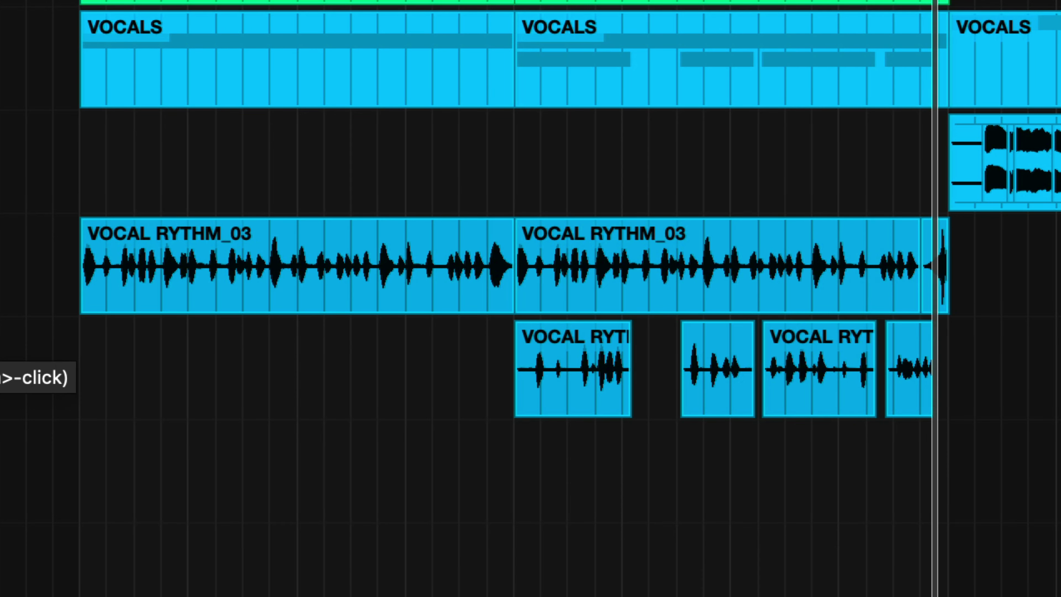
key("space")
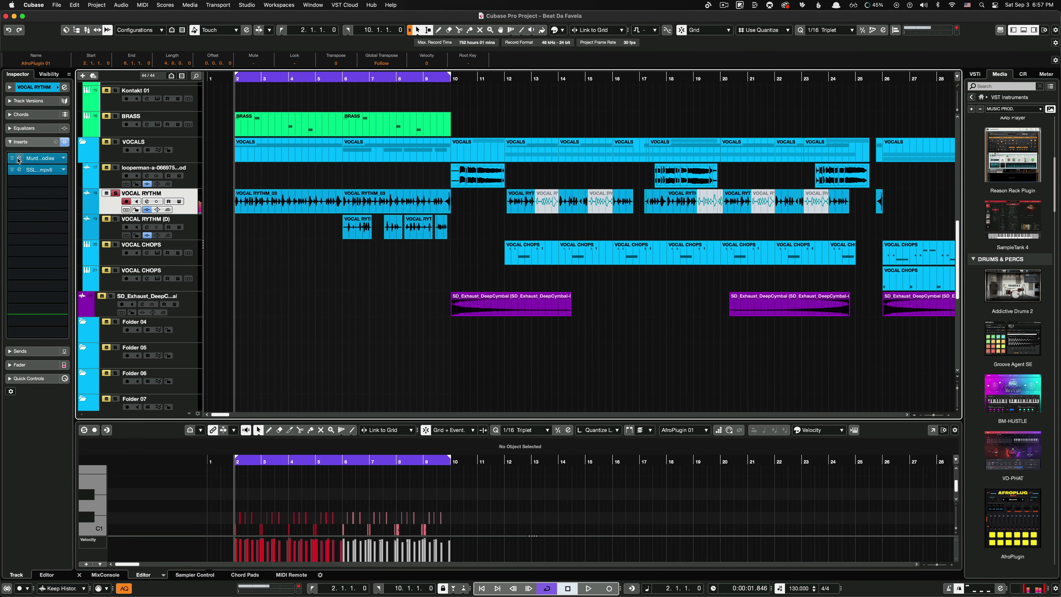
Step: Inspect the Murda Melodies and SSL Native X-Comp inserts on the VOCAL RYTHM track, and close both plug-in windows
left_click(19, 159)
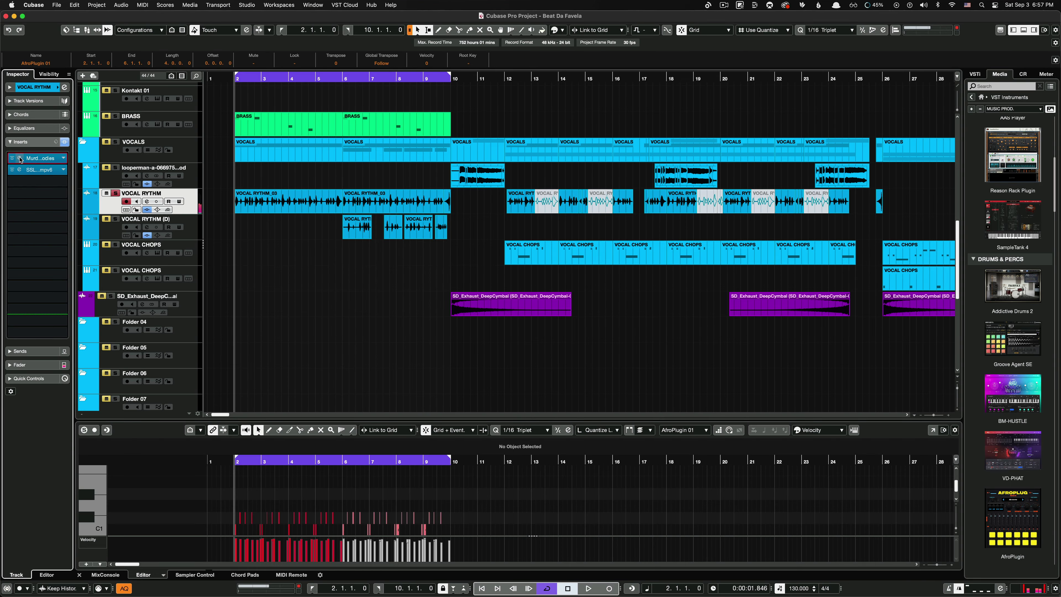
left_click(18, 171)
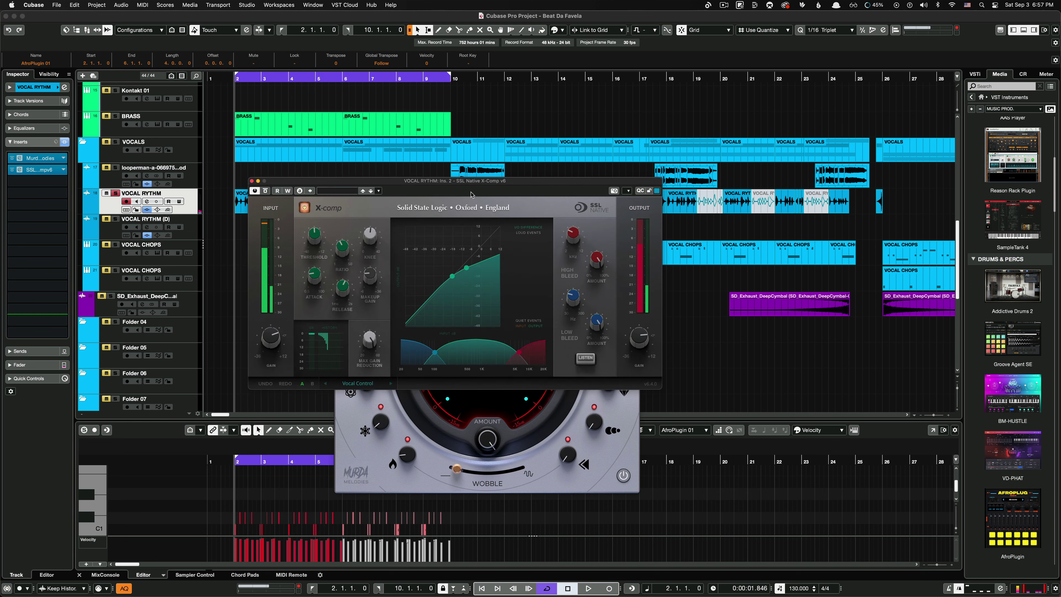
left_click_drag(457, 181, 515, 124)
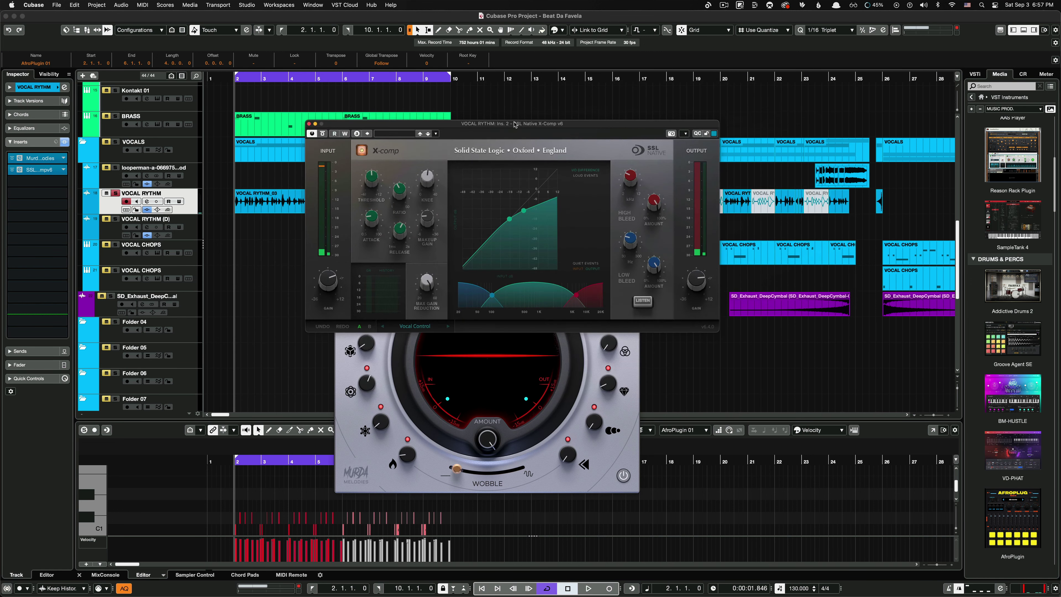
left_click(309, 124)
left_click(340, 188)
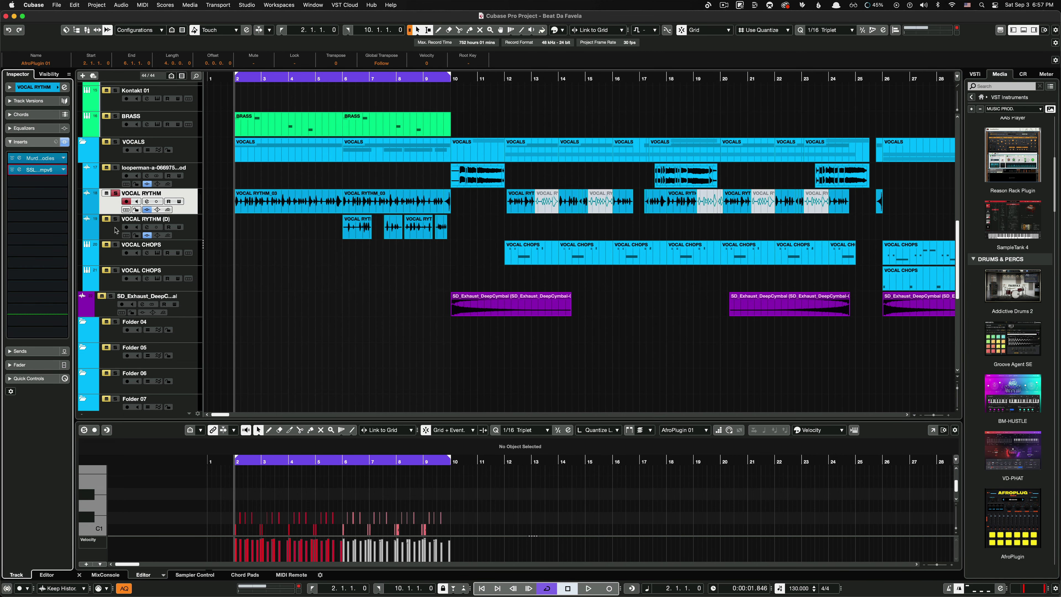
Step: Select the VOCAL RYTHM (D) track and place the playback position just before bar 6, where its doubles start
left_click(189, 235)
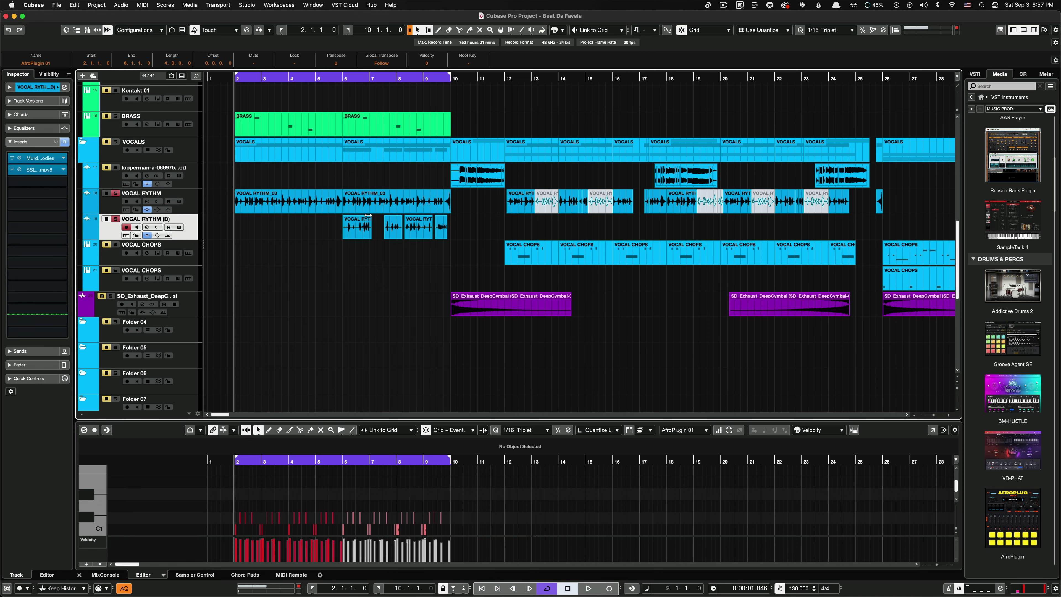
left_click(340, 78)
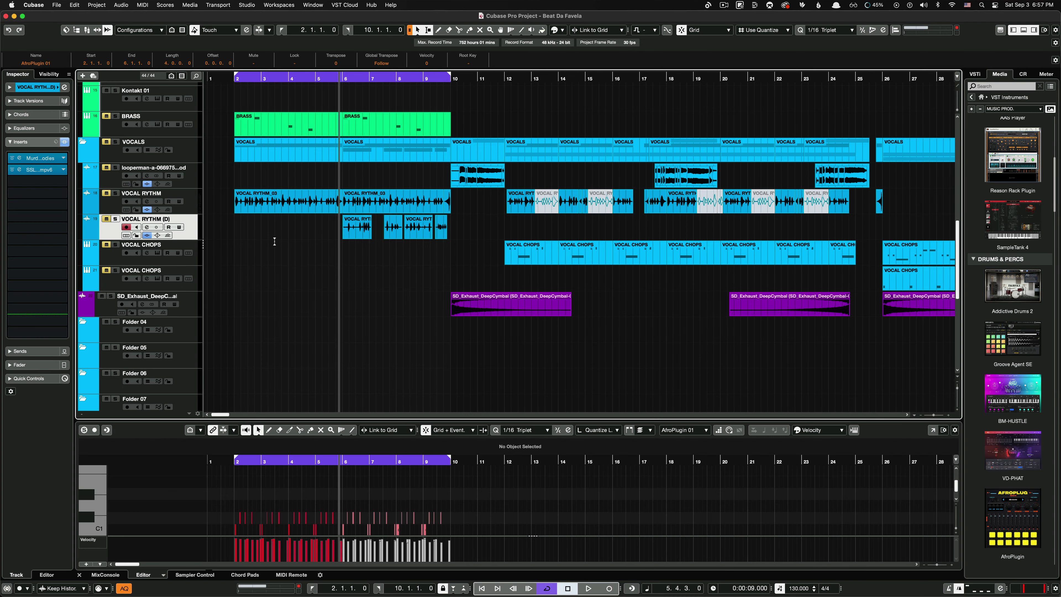
Step: Play the full intro with all tracks active, reviewing the vocals, brass and percussion parts, and stop playback
scroll(157, 227, "up", 10)
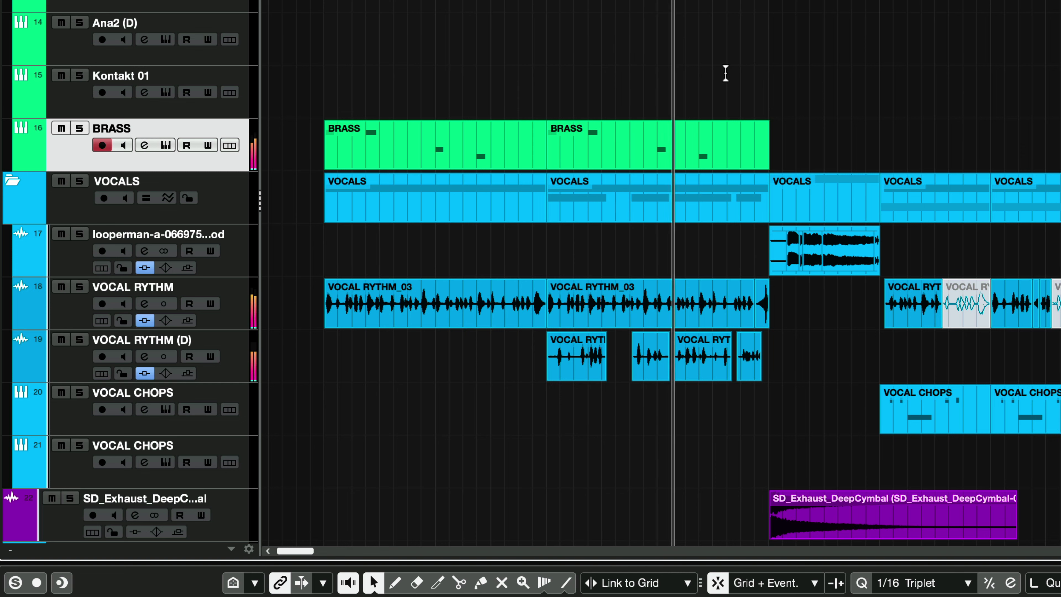
scroll(749, 116, "up", 1)
scroll(749, 117, "up", 10)
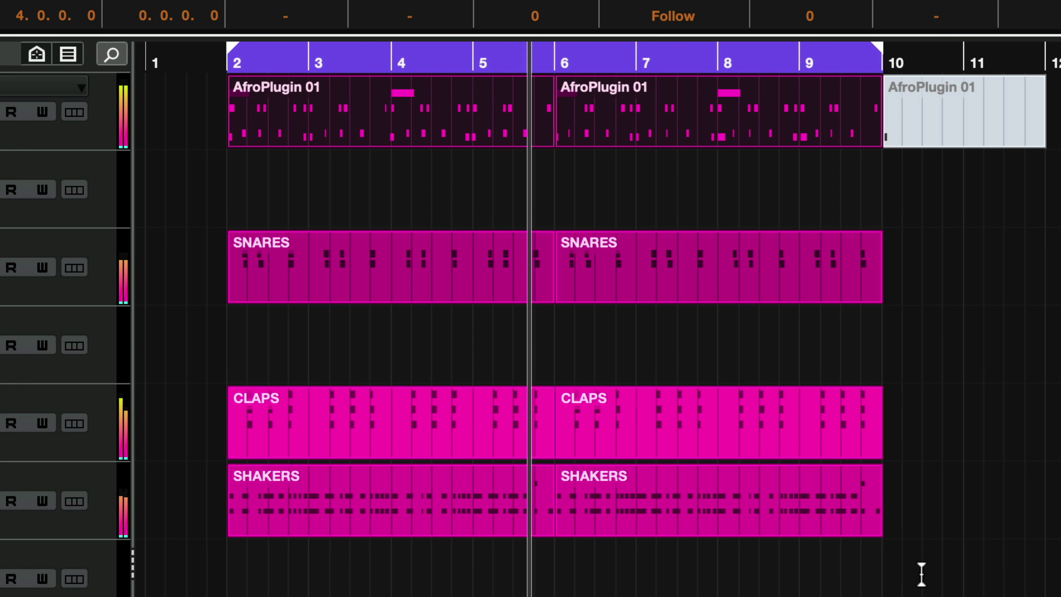
key("space")
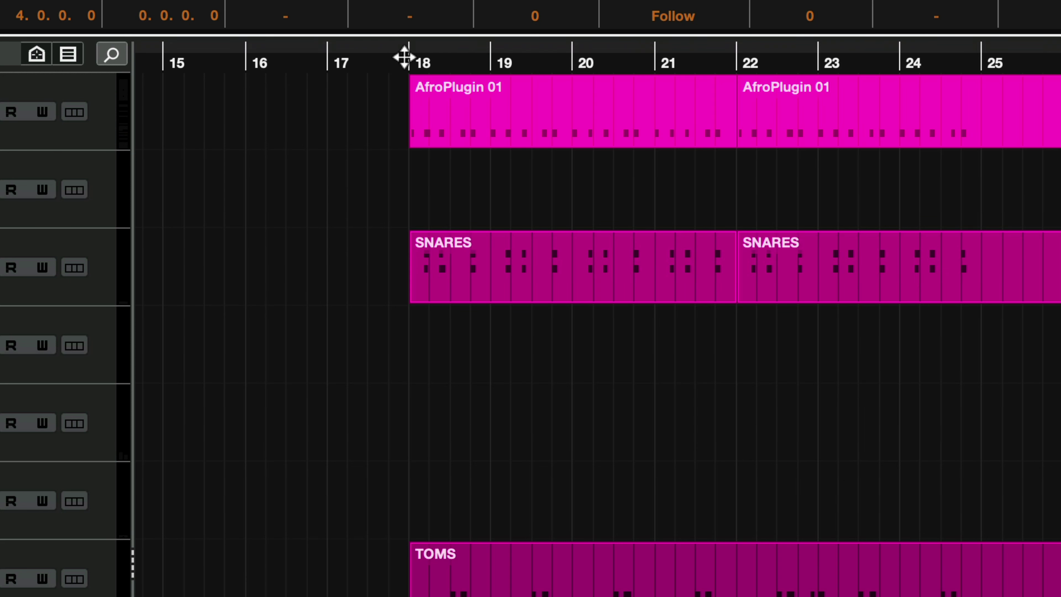
Step: Play from bar 18 and examine the AfroPlugin 01, SNARES and TOMS parts closely up to bar 22
left_click(407, 57)
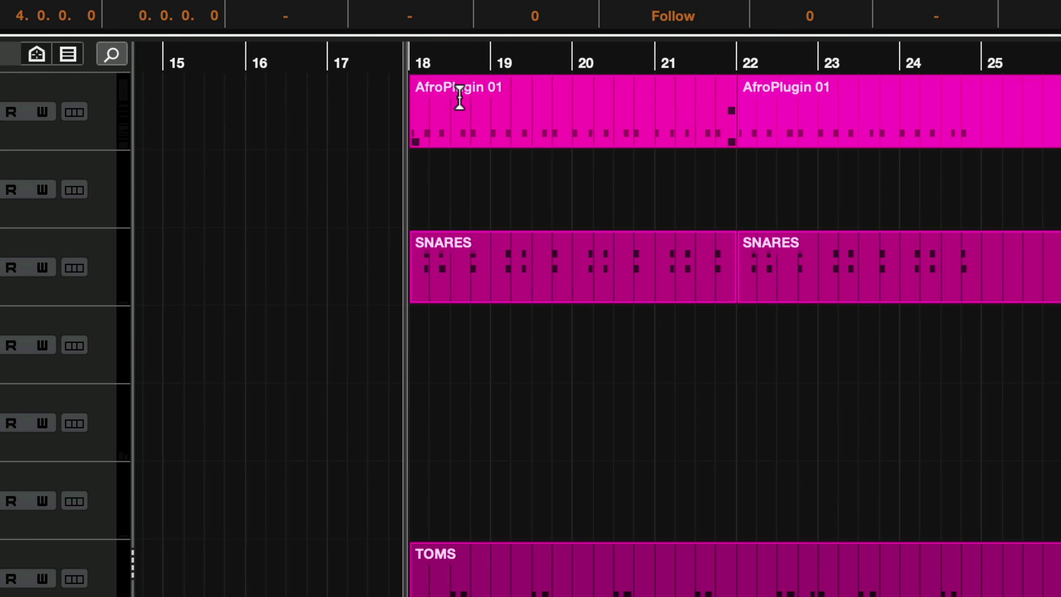
left_click(560, 145)
left_click_drag(415, 57, 410, 150)
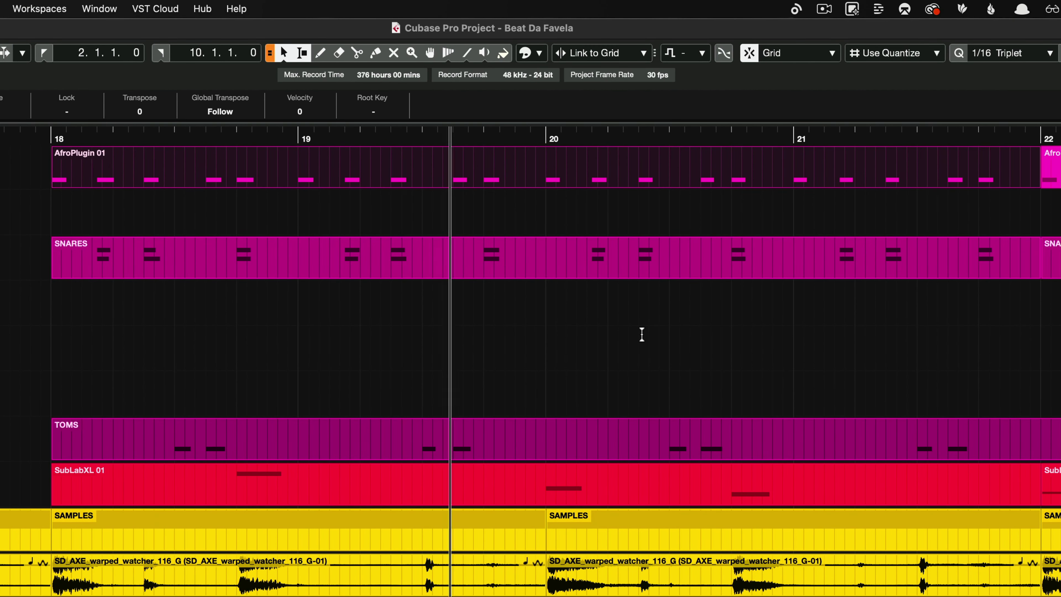
scroll(780, 353, "right", 1)
scroll(779, 353, "right", 1)
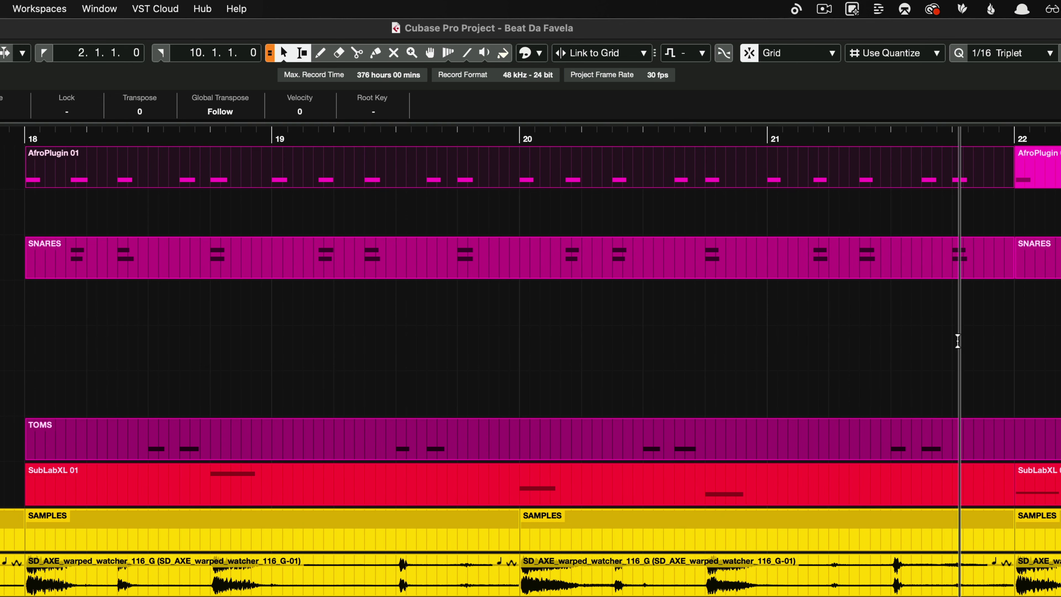
Step: Replay the section starting at bar 18 and select its AfroPlugin 01, SNARES and TOMS events
key("space")
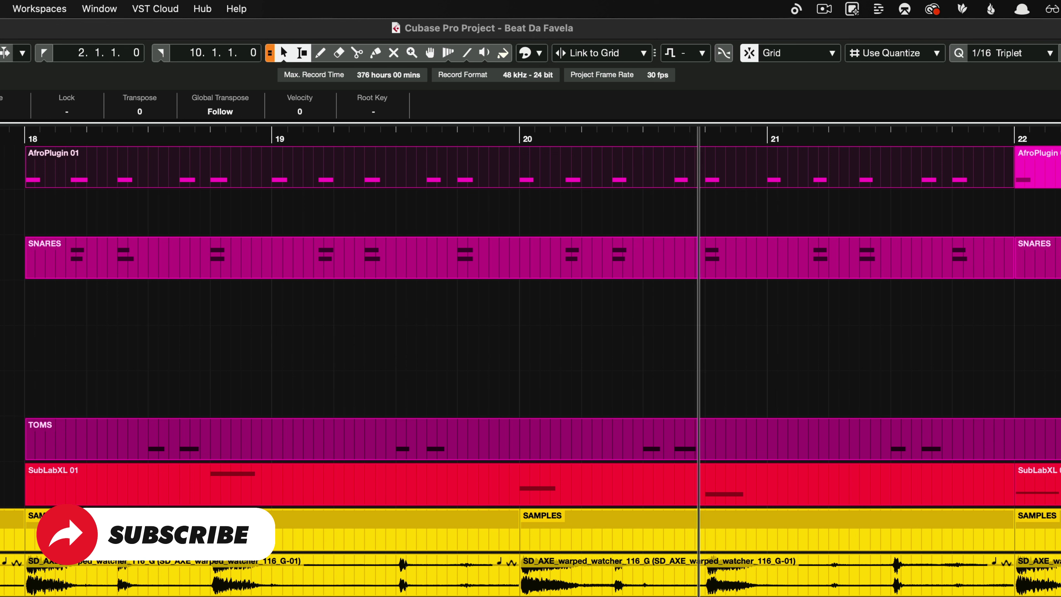
key("space")
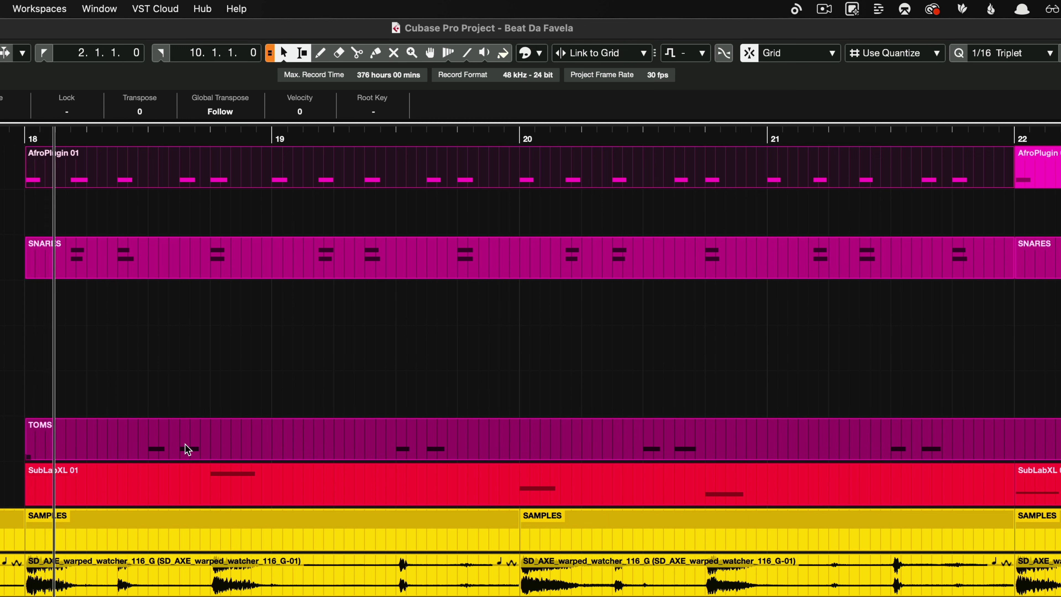
key("space")
left_click(273, 184, "shift")
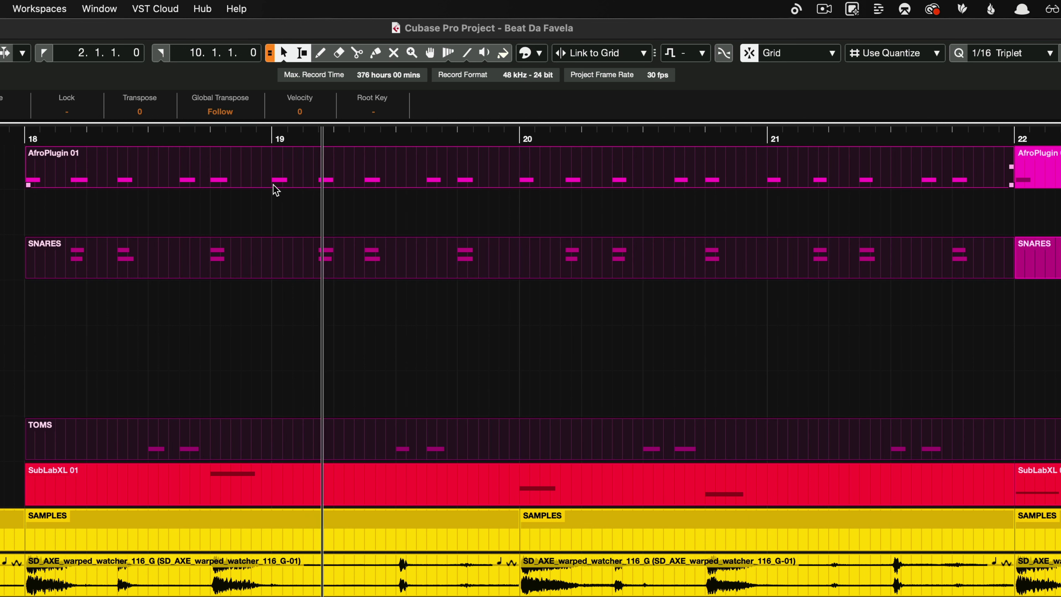
Step: Stop playback, select the SubLabXL 01 event at bar 18 and replay the section to compare its notes with the drums
scroll(752, 319, "down", 1)
scroll(752, 320, "up", 1)
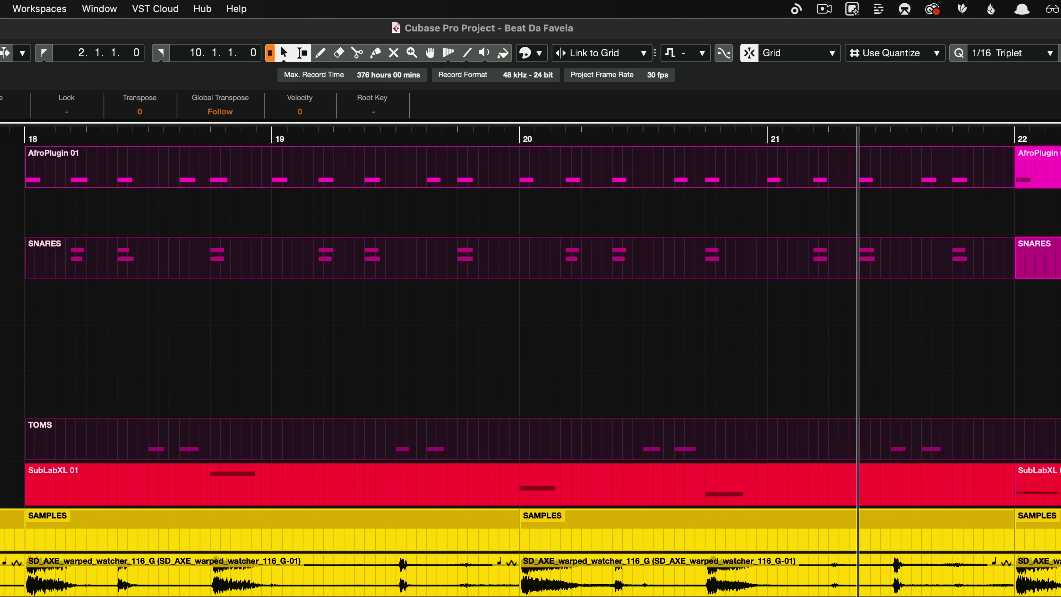
key("space")
left_click(636, 499)
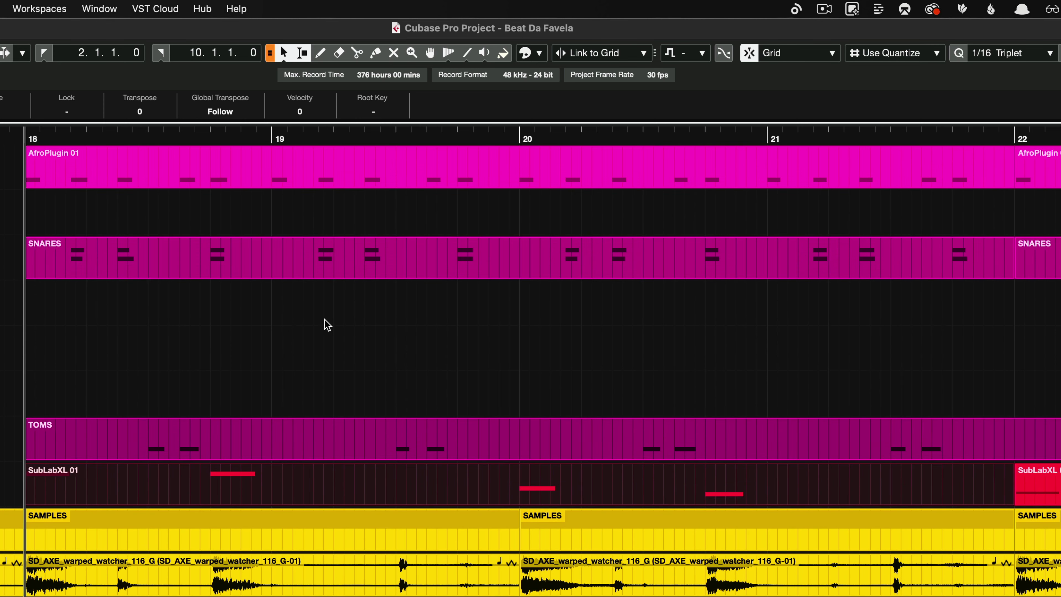
key("space")
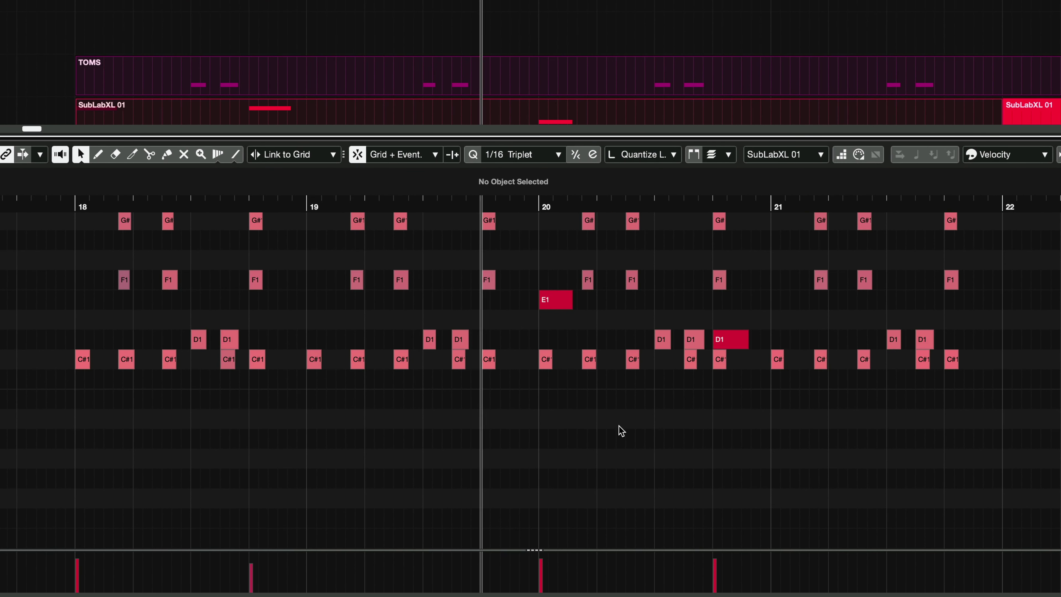
scroll(614, 434, "up", 3)
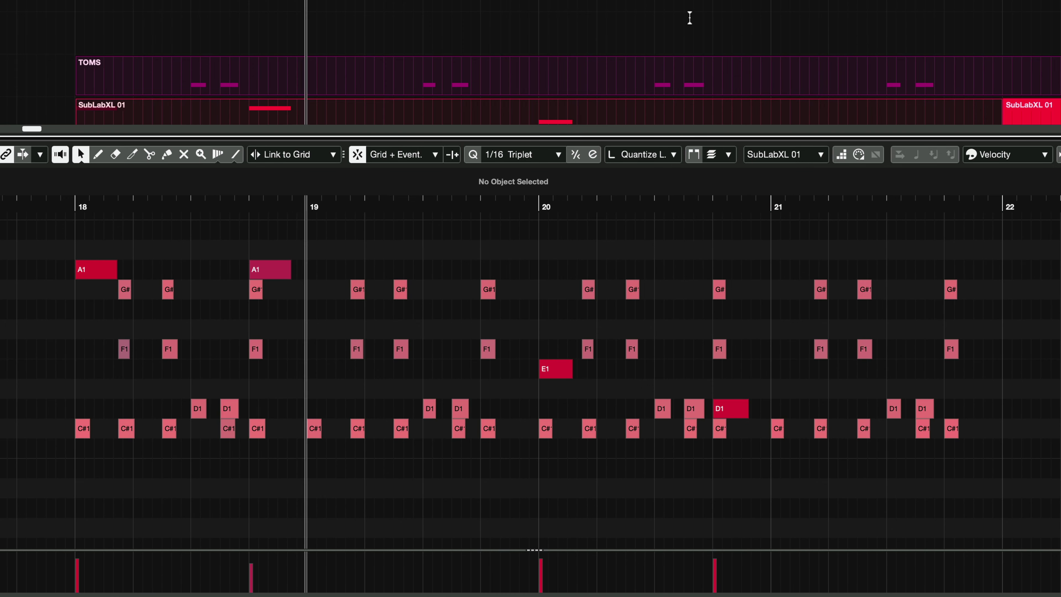
Step: Keep the section from bar 18 playing and review the SAMPLES and SYNTH tracks beneath the SubLabXL 01 bass
scroll(723, 9, "down", 1)
scroll(723, 8, "down", 6)
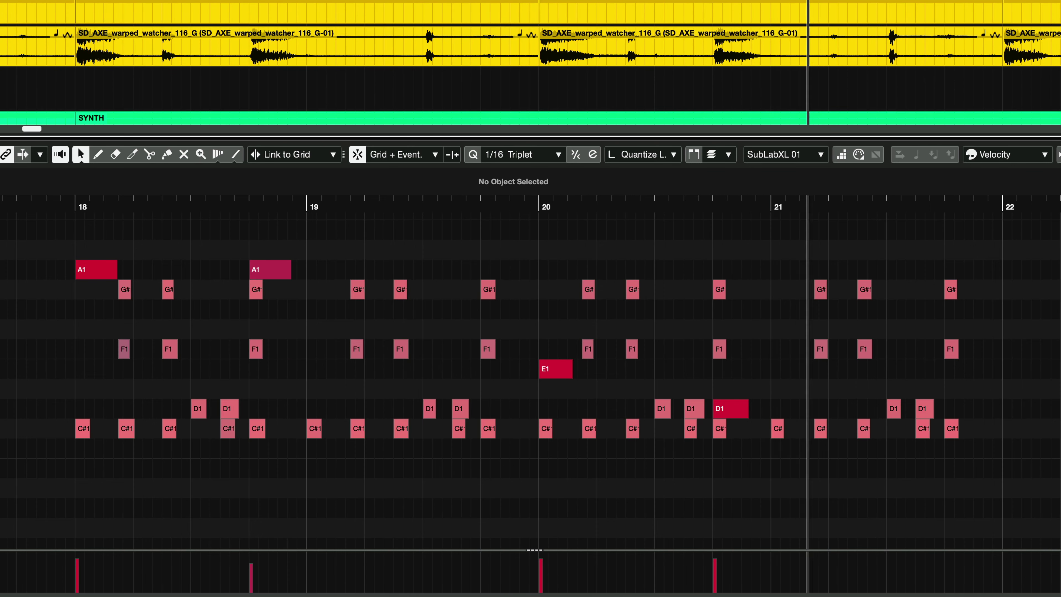
scroll(751, 4, "down", 4)
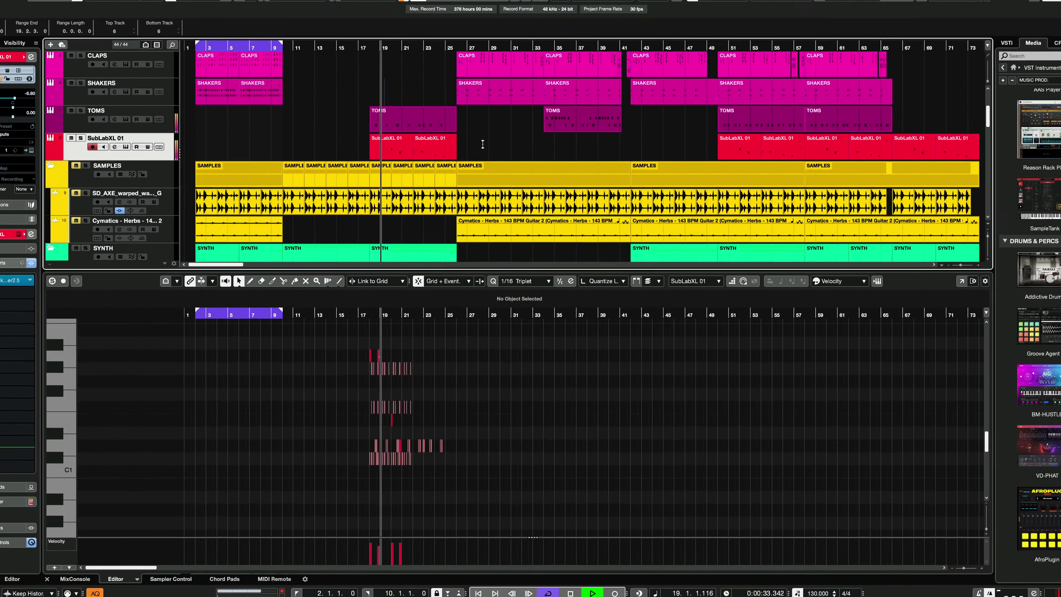
scroll(475, 78, "down", 3)
scroll(486, 172, "down", 4)
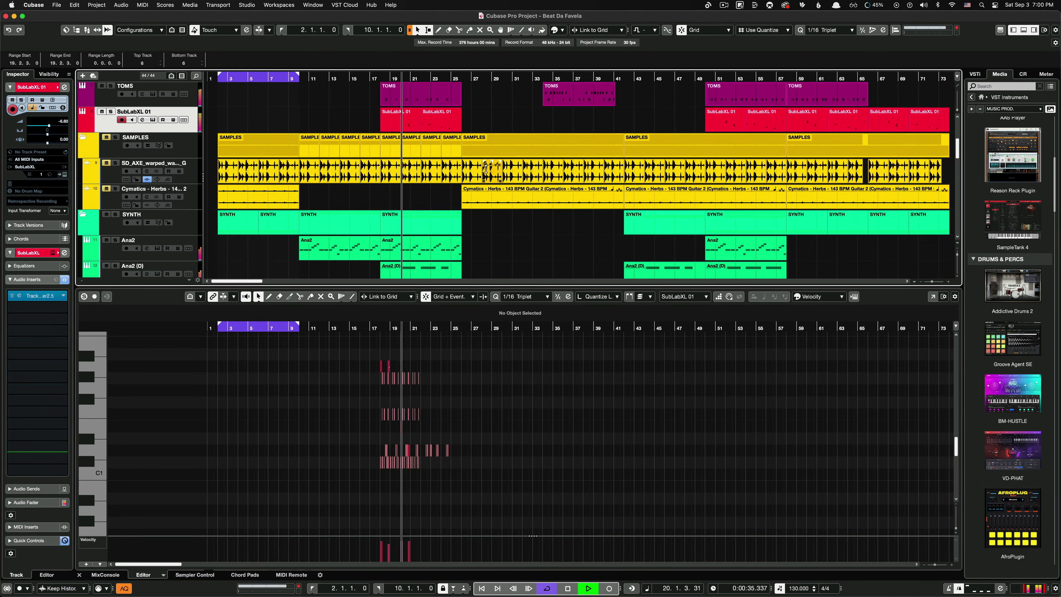
scroll(487, 172, "down", 1)
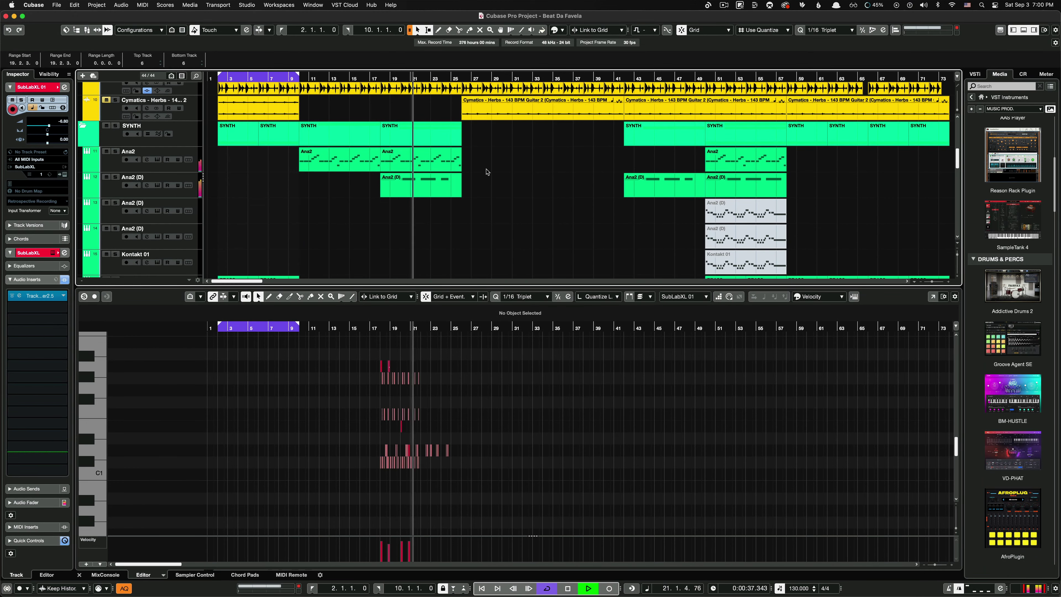
scroll(487, 171, "down", 1)
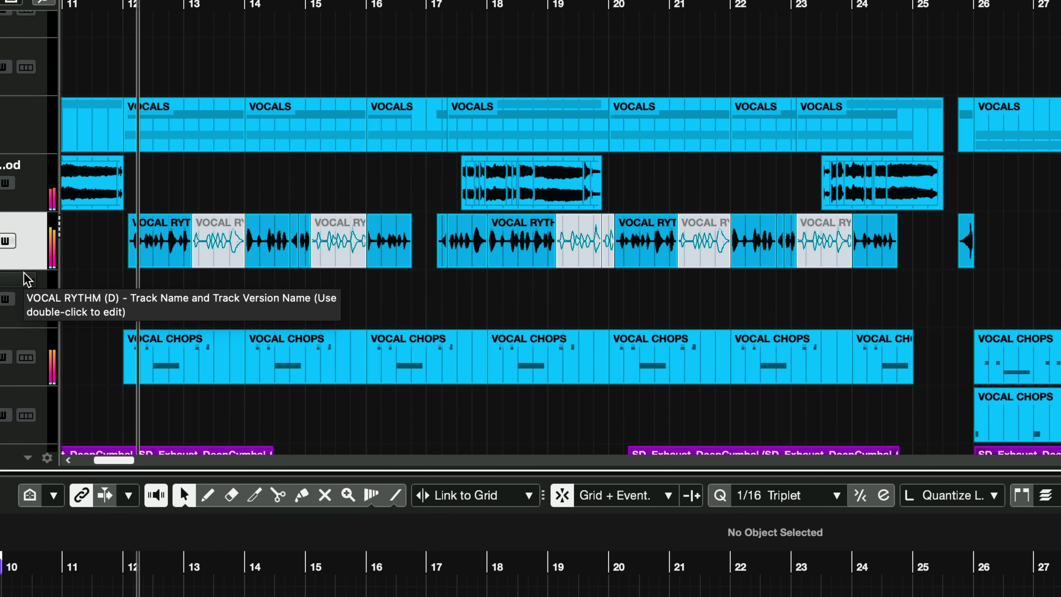
Step: Select the upper VOCAL CHOPS track during playback and open its Groove Agent SE instrument to inspect the sample pads
left_click(28, 259)
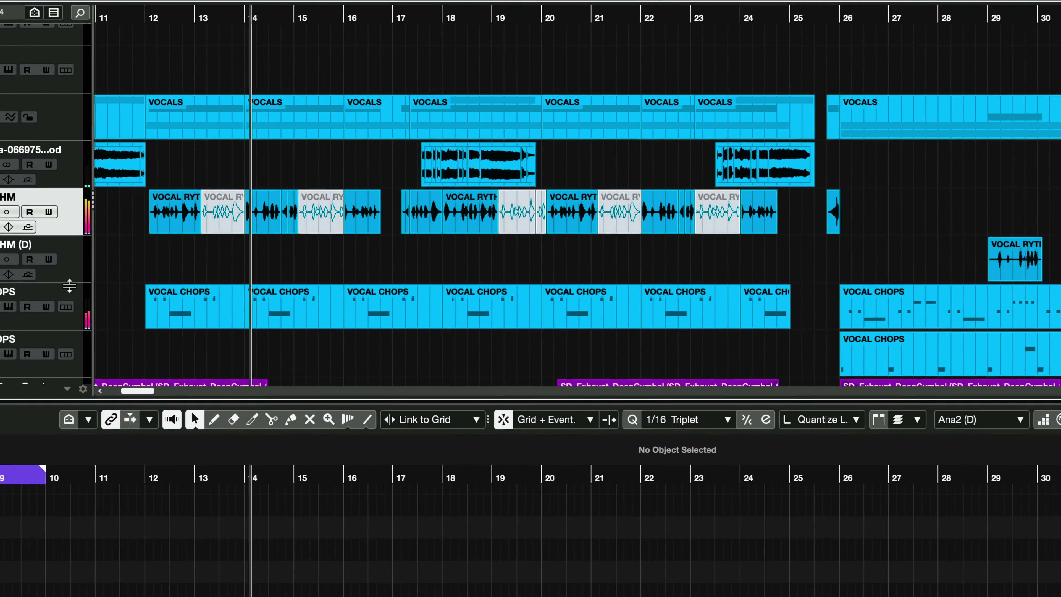
left_click(33, 364)
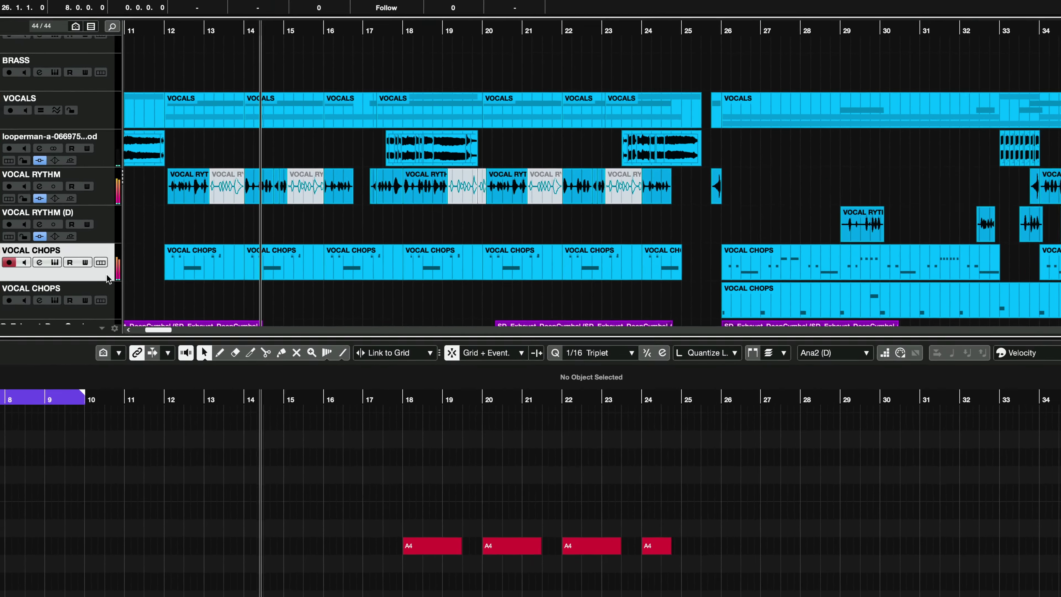
left_click(79, 240)
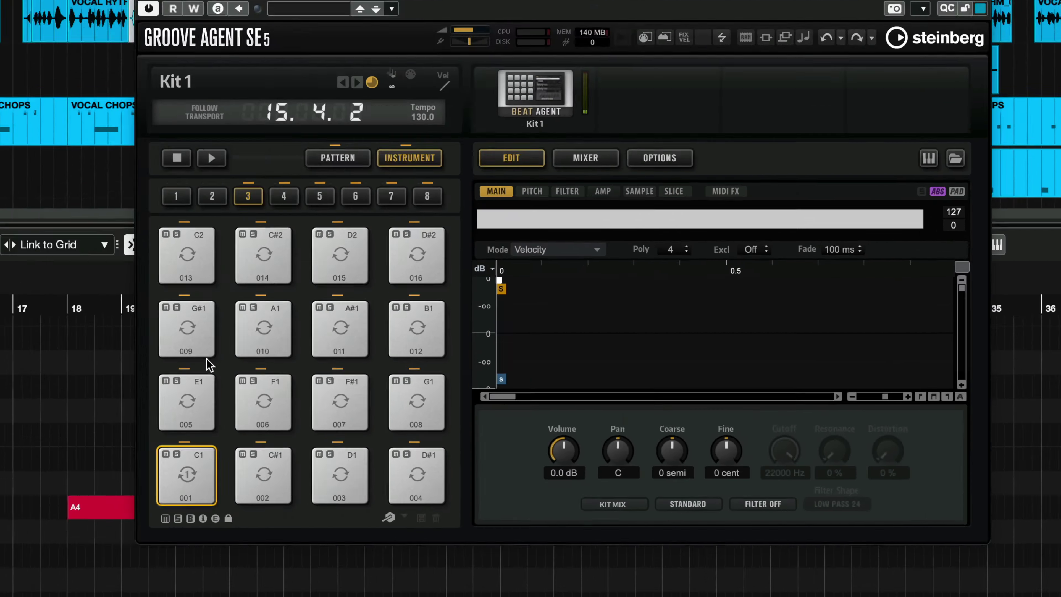
left_click(189, 342)
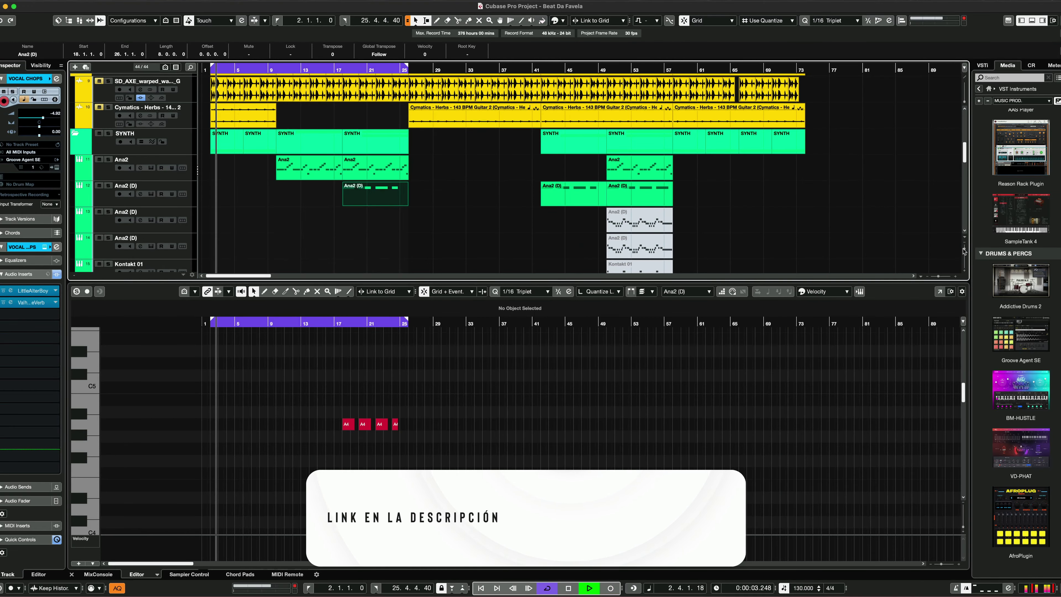
Step: Play the arrangement from bar 2 and review all the drum, bass, sample, synth, brass and vocal tracks through to the ending
left_click_drag(963, 250, 964, 247)
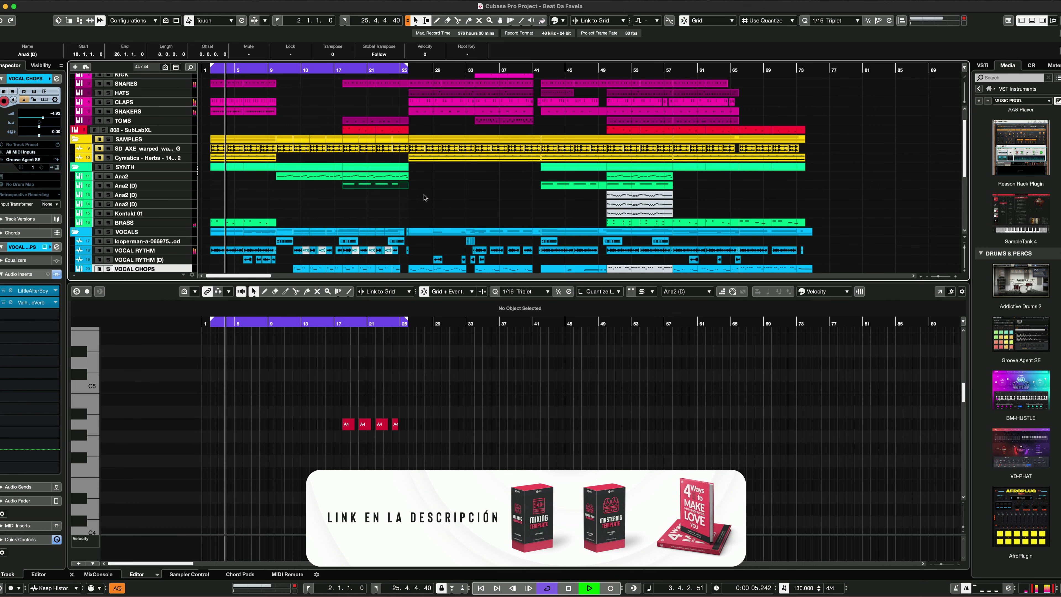
scroll(385, 213, "down", 4)
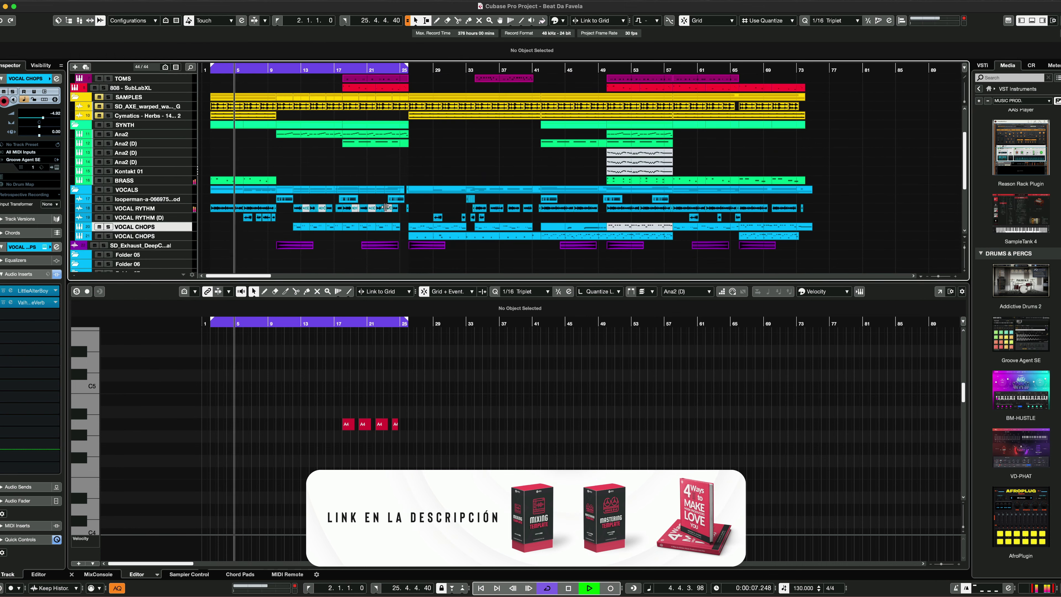
scroll(386, 210, "up", 6)
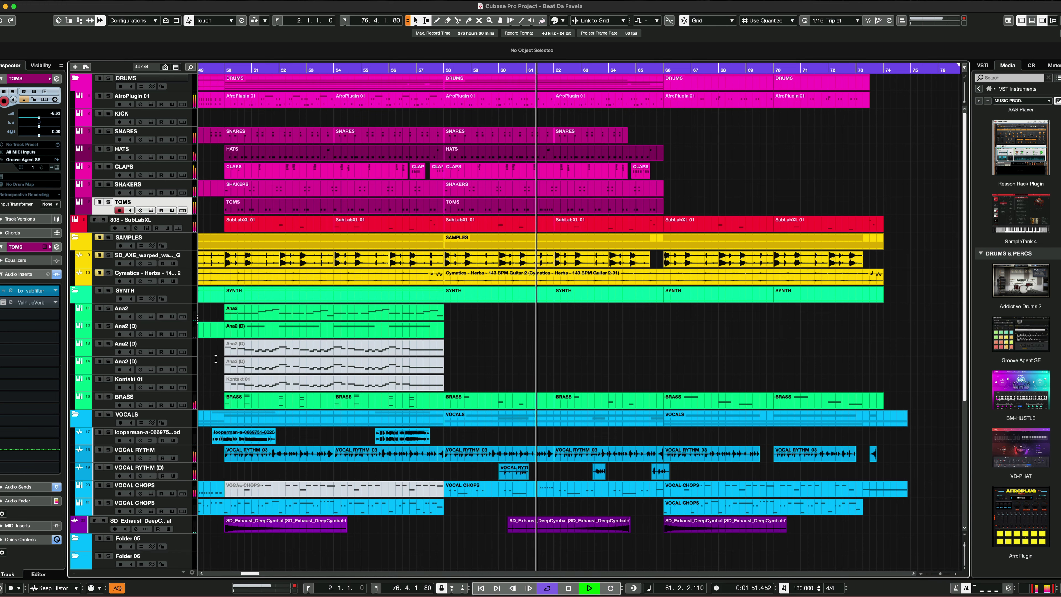
left_click(191, 355)
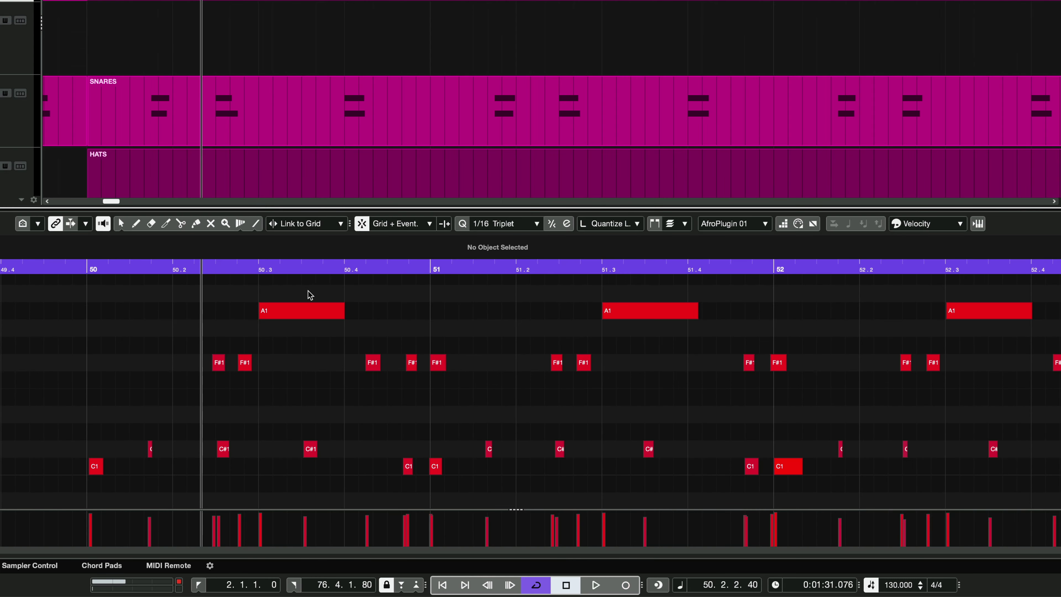
scroll(310, 295, "right", 1)
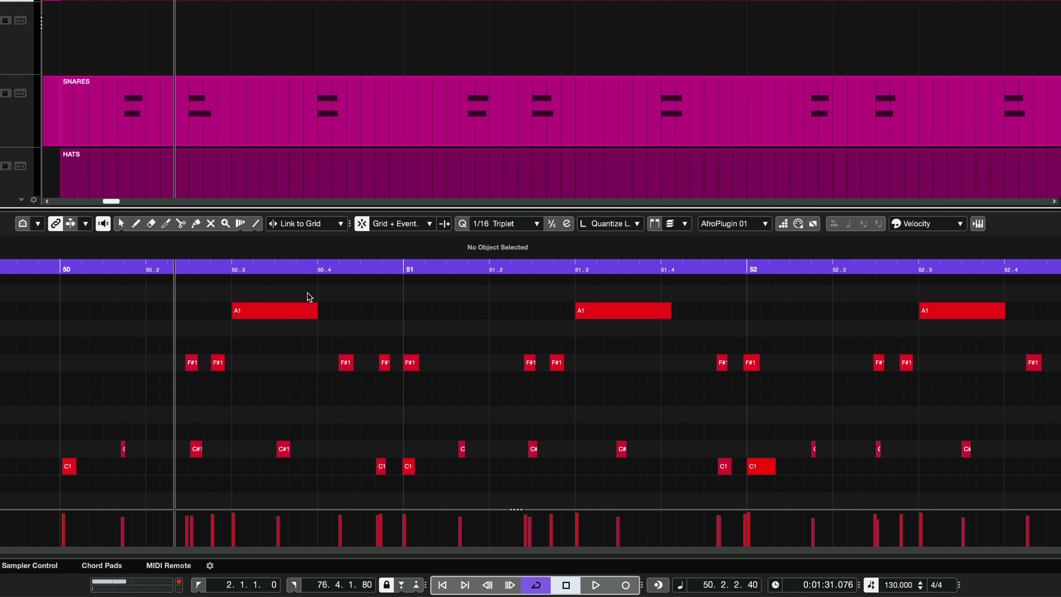
Step: Play the AfroPlugin 01 pattern from bar 50 to bar 54, examine its notes against the SNARES and HATS, and stop playback
left_click(58, 267)
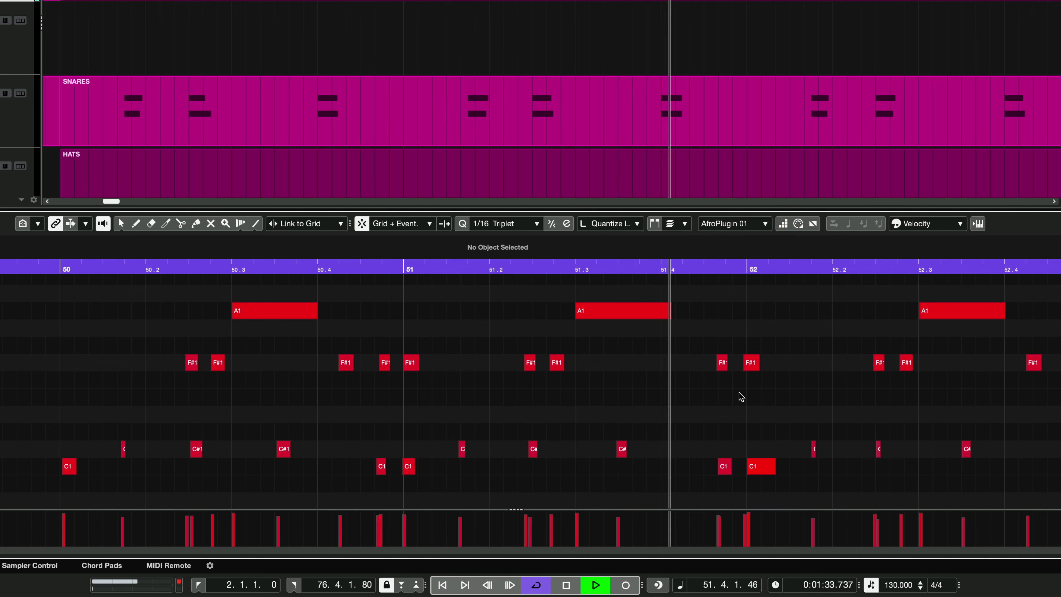
scroll(782, 418, "right", 2)
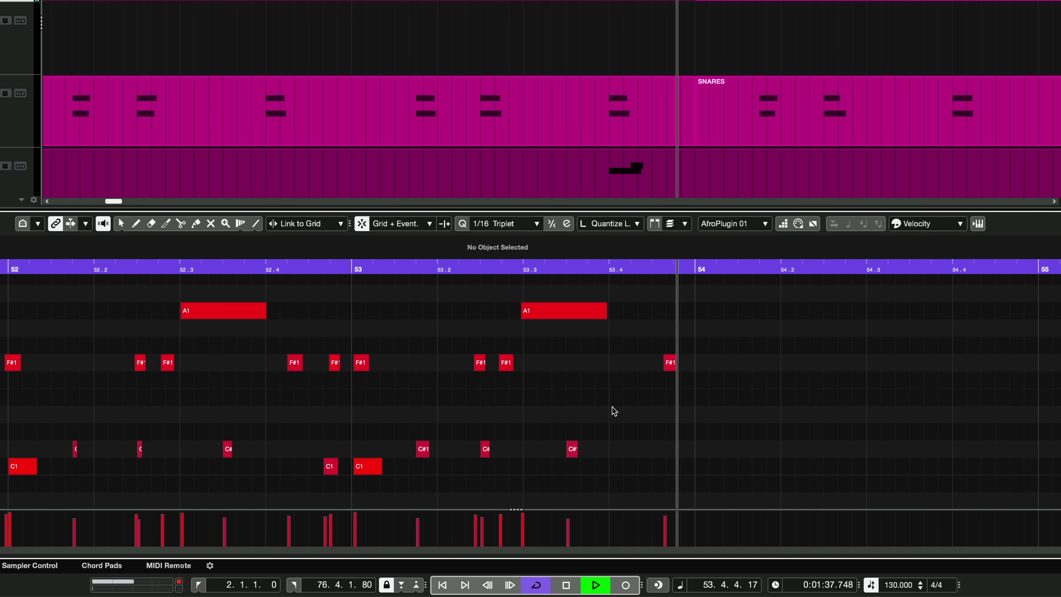
key("space")
scroll(82, 412, "left", 10)
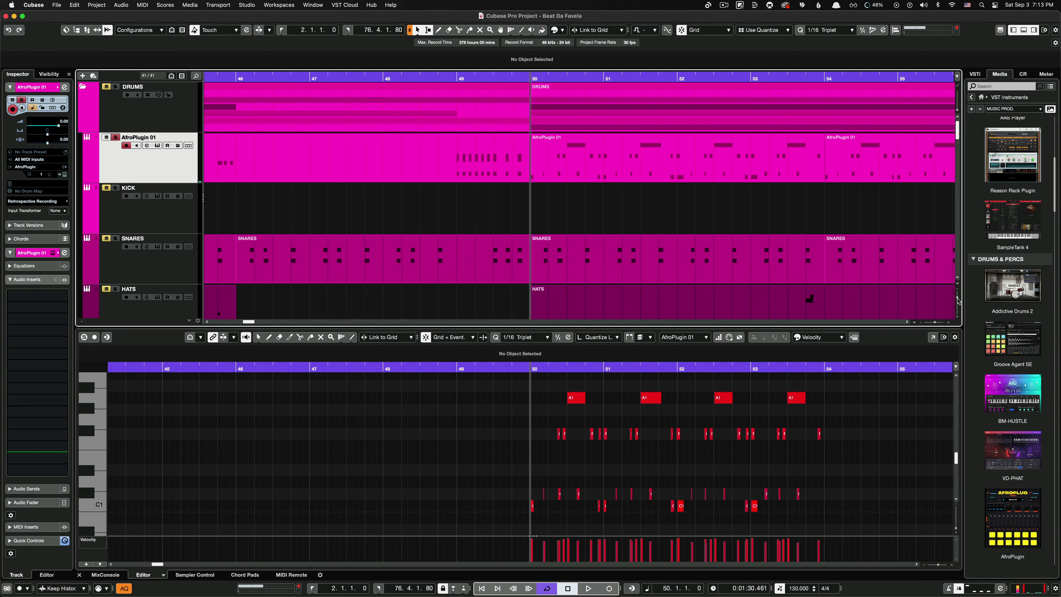
left_click_drag(959, 302, 933, 323)
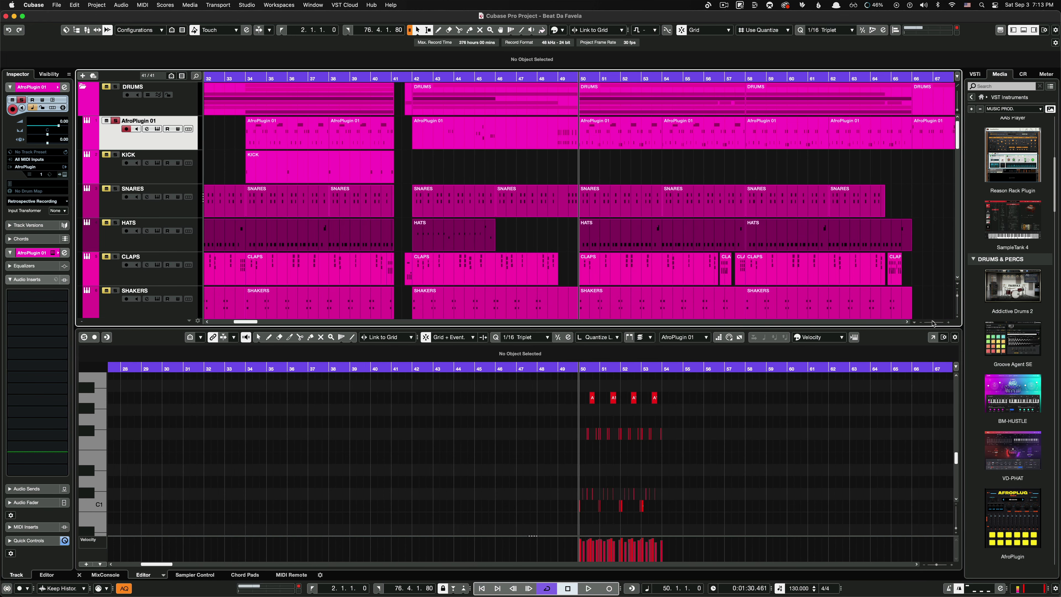